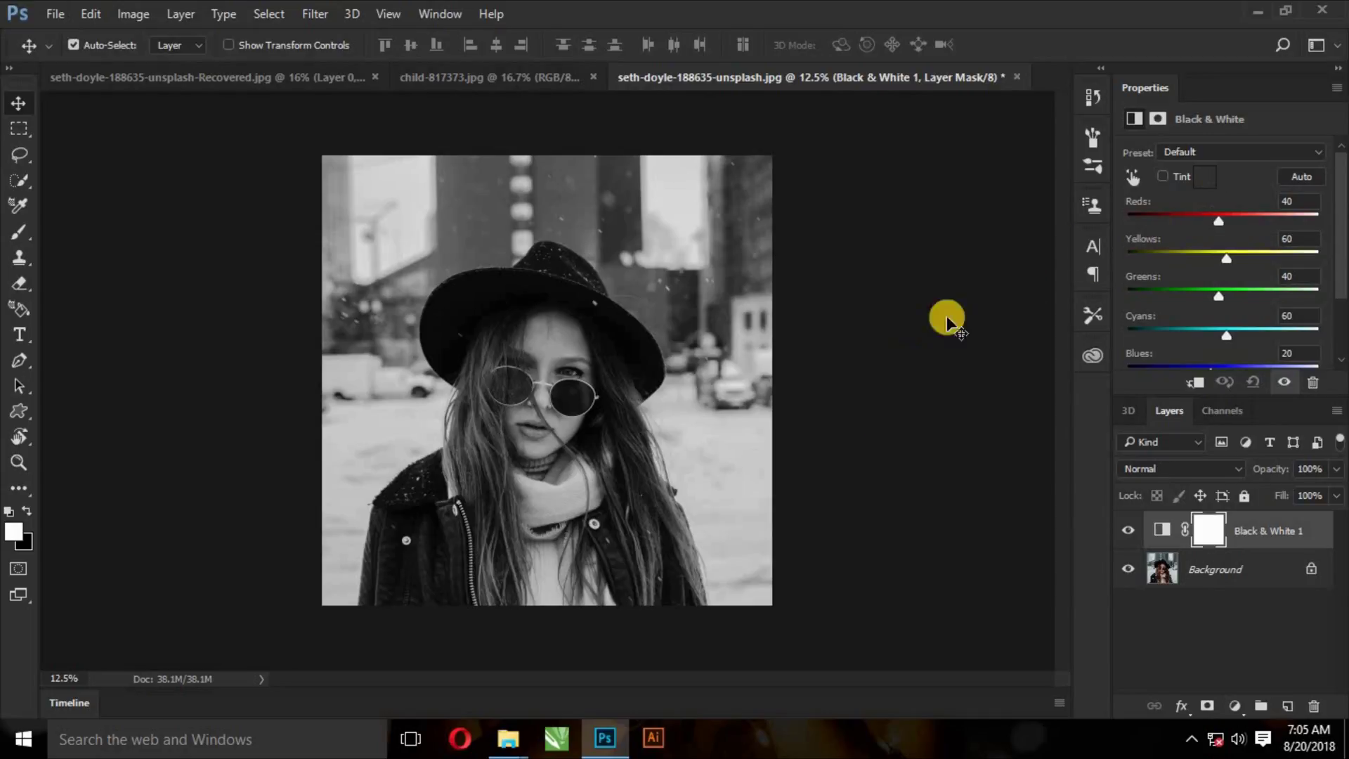
Try the Maximum Black preset on the Black & White adjustment and switch the preset to Custom.
left_click(1193, 150)
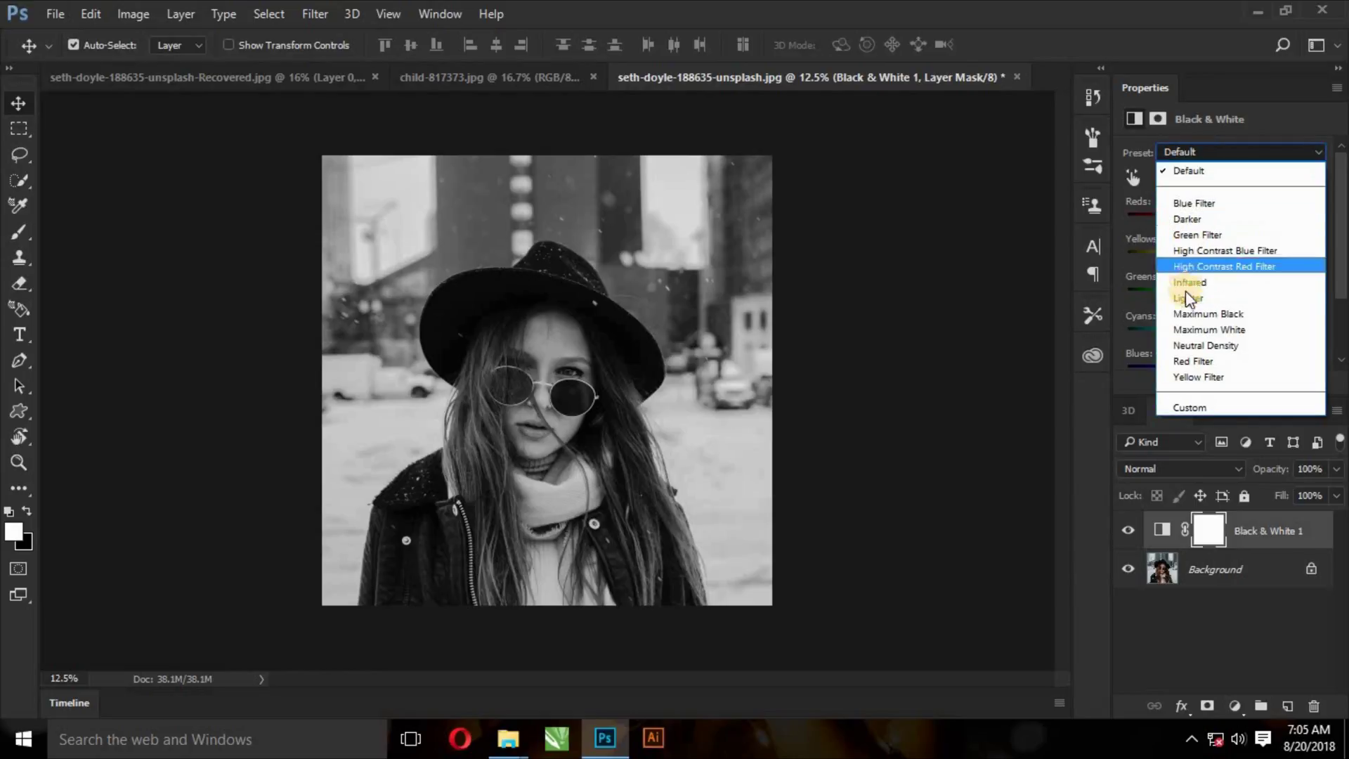
left_click(1190, 314)
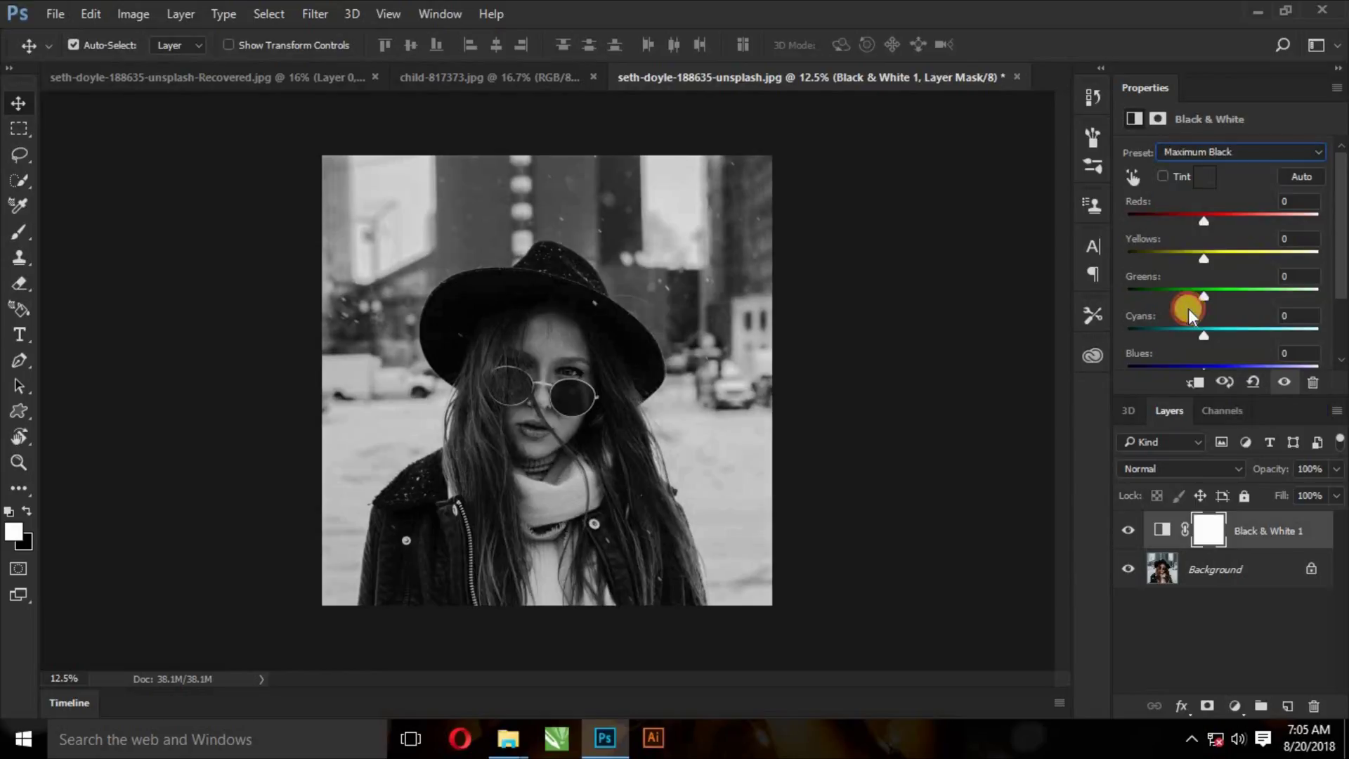
left_click(1212, 155)
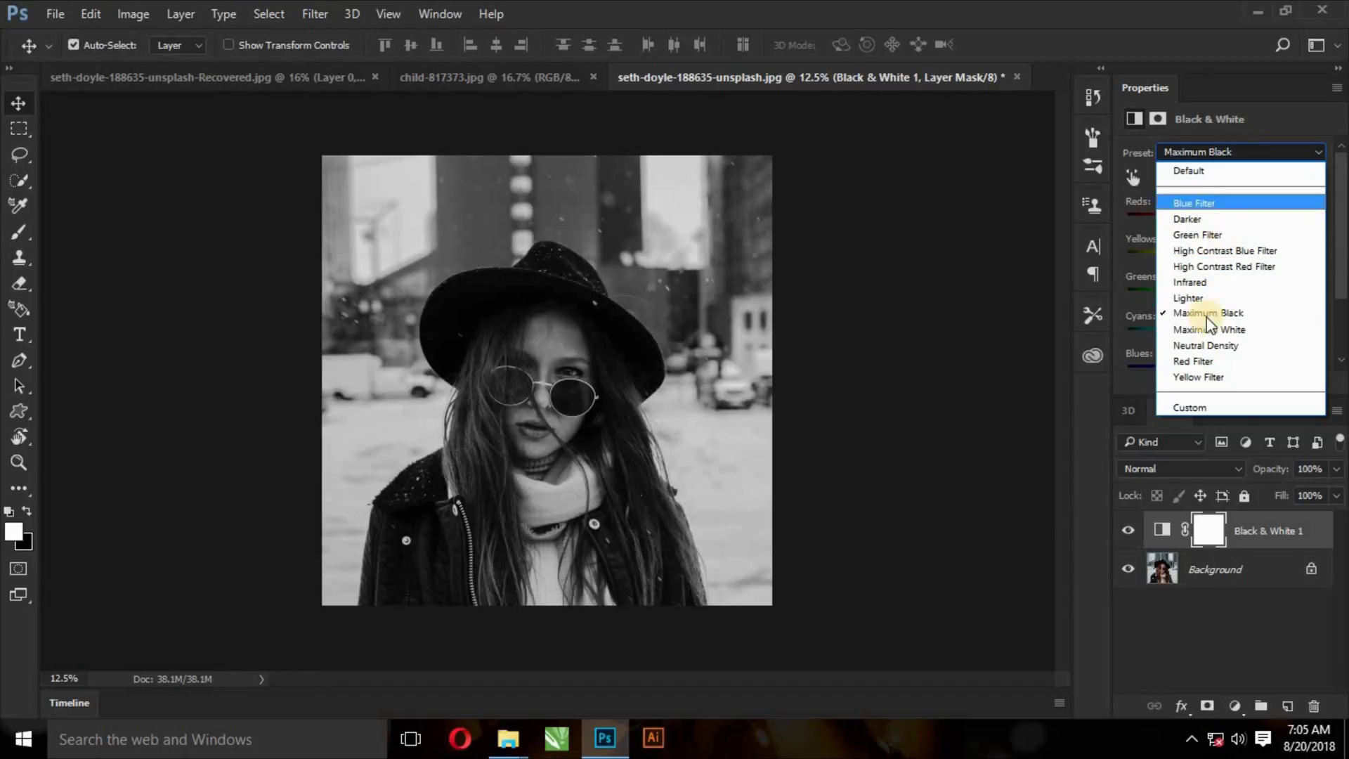
left_click(1199, 405)
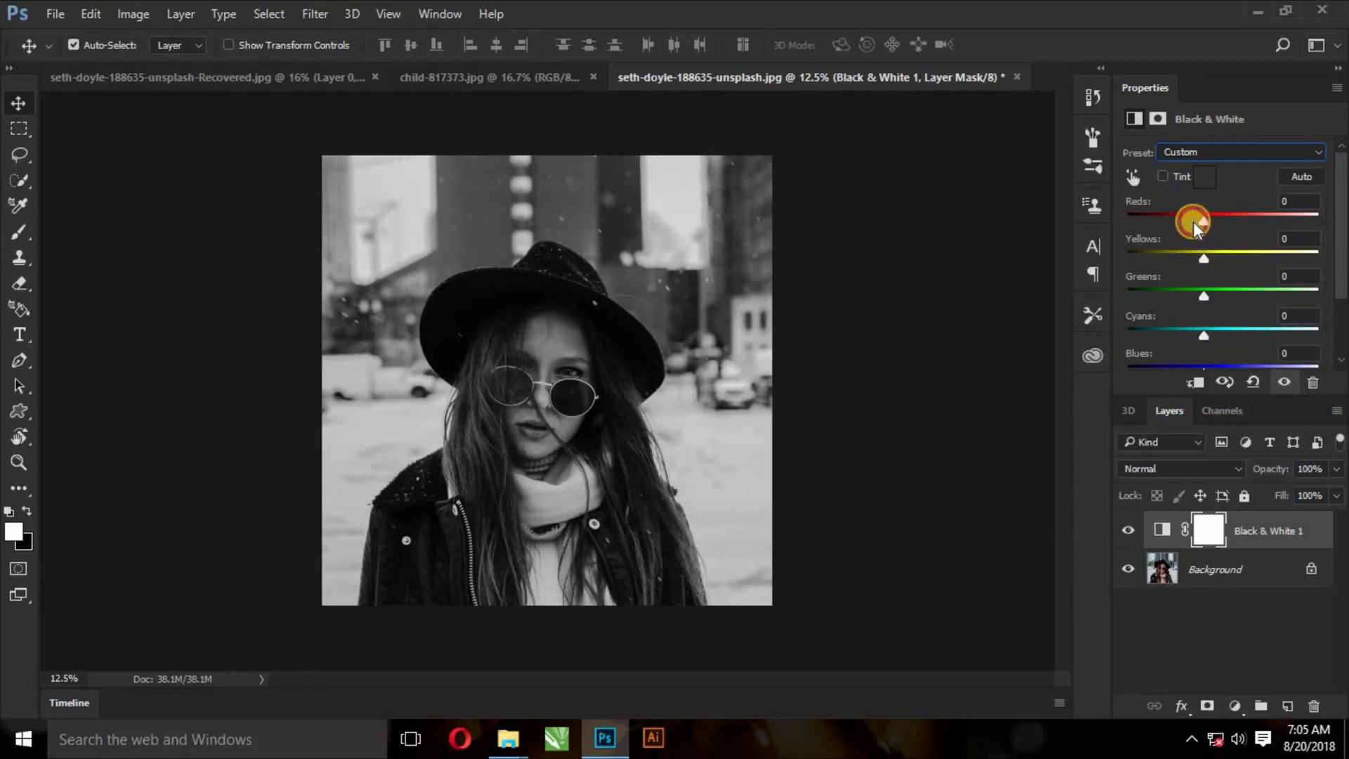
Try custom Black & White values of Reds -40, Yellows 53 and Greens -22, and delete the adjustment layer.
mouse_move(1194, 221)
left_mouse_down()
mouse_move(1171, 226)
mouse_move(1188, 225)
left_mouse_up()
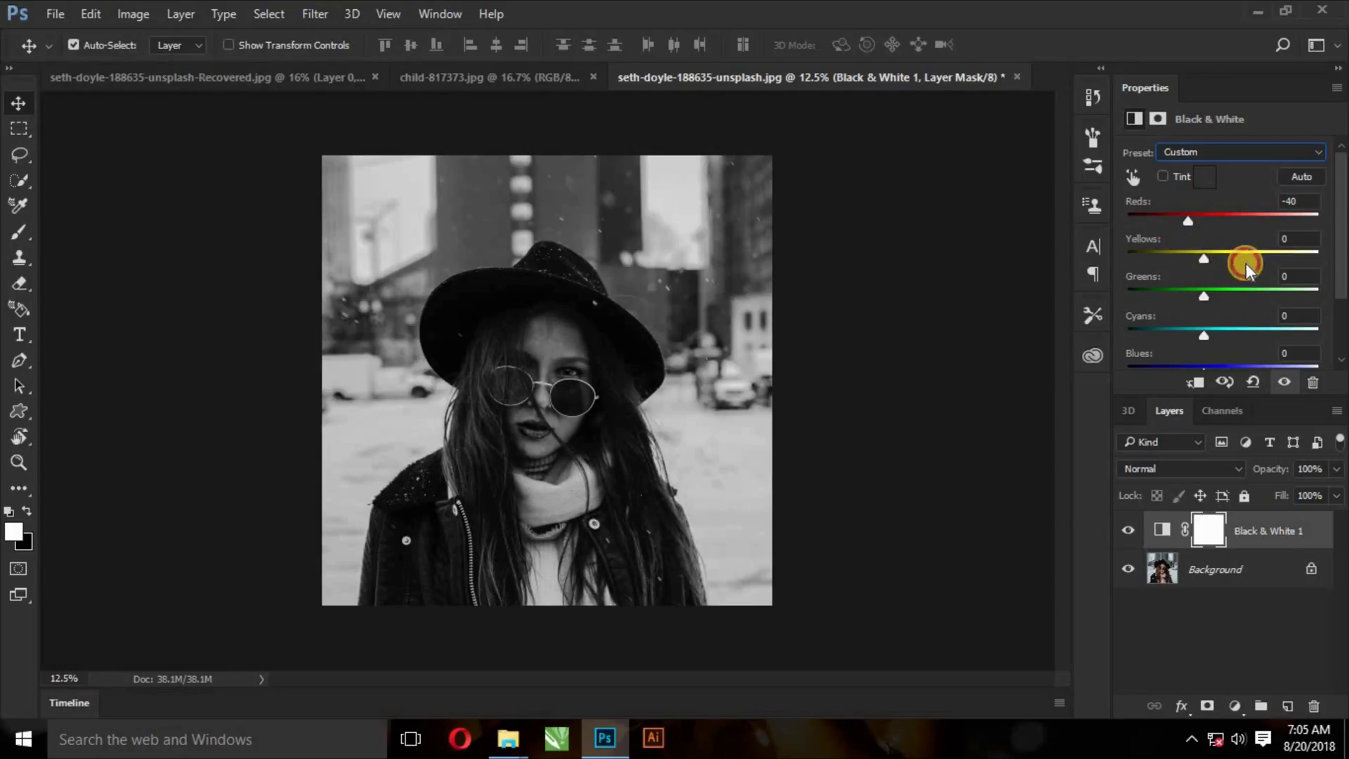
left_click_drag(1203, 258, 1194, 294)
scroll(1199, 301, "down", 1)
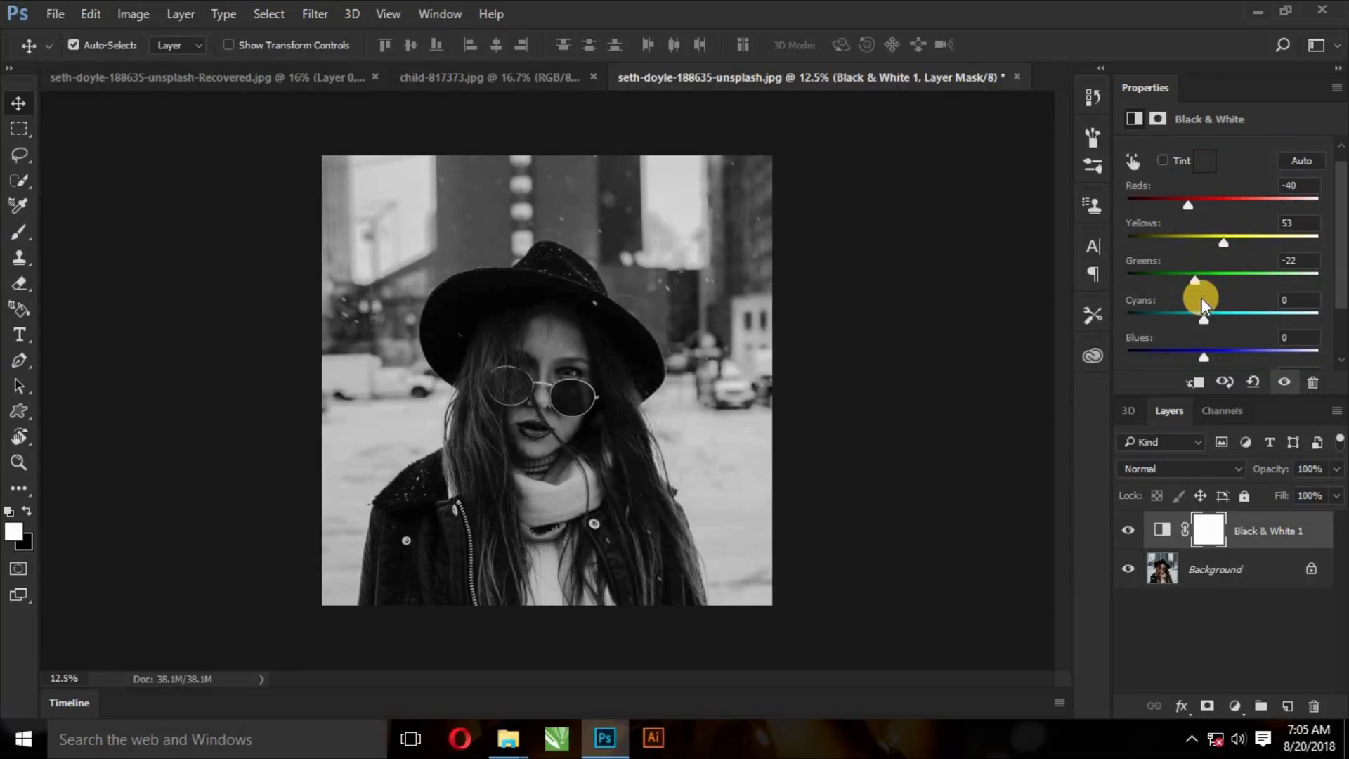
scroll(1203, 297, "down", 4)
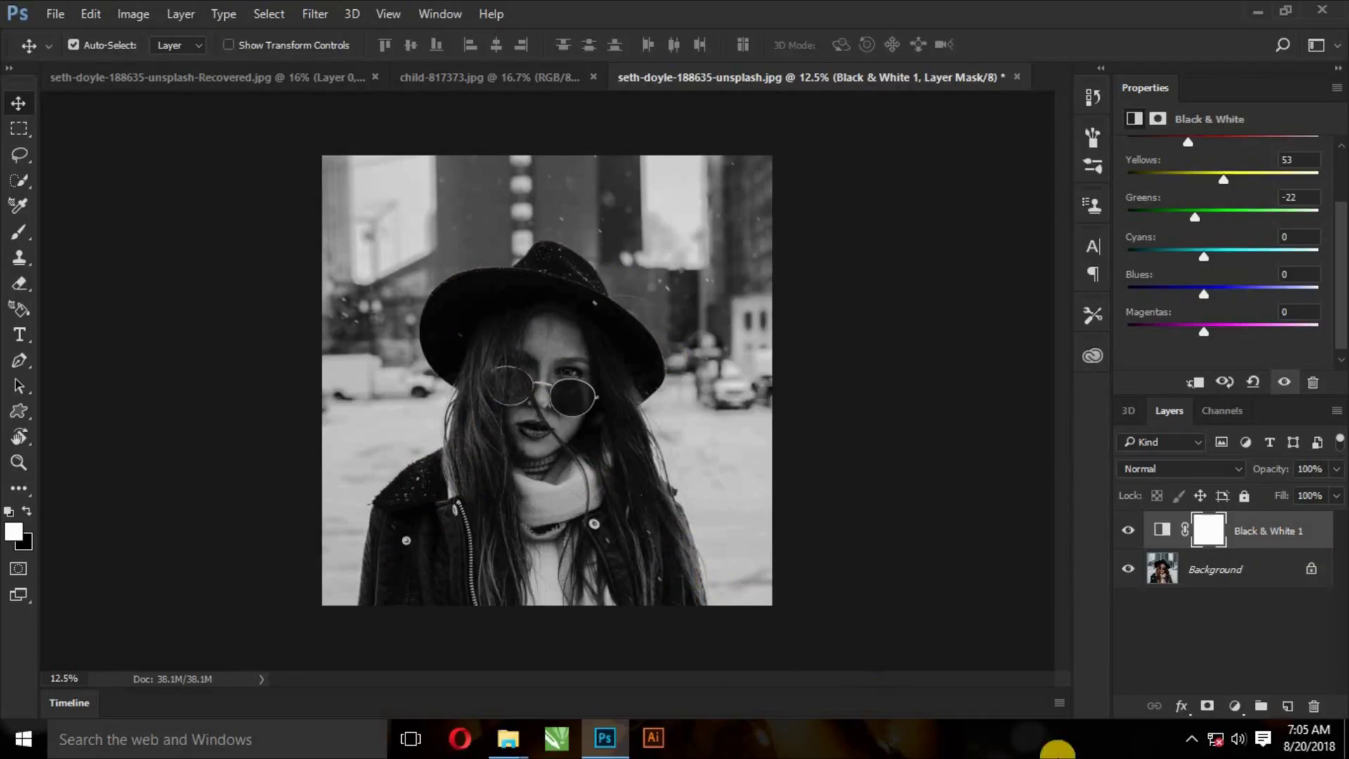
key("Delete")
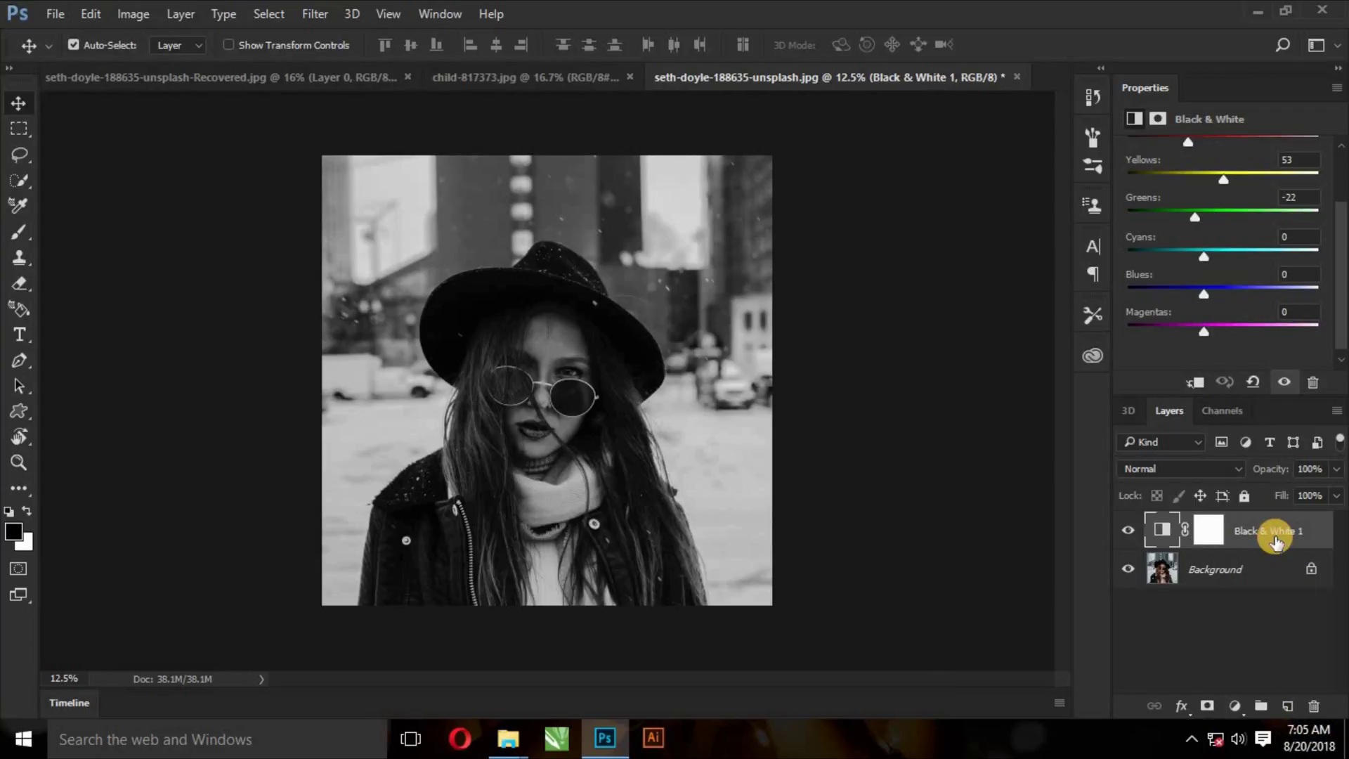
Add a Gradient Map adjustment layer, inspect its black-to-white gradient in the Gradient Editor, and accept it.
left_click(1232, 707)
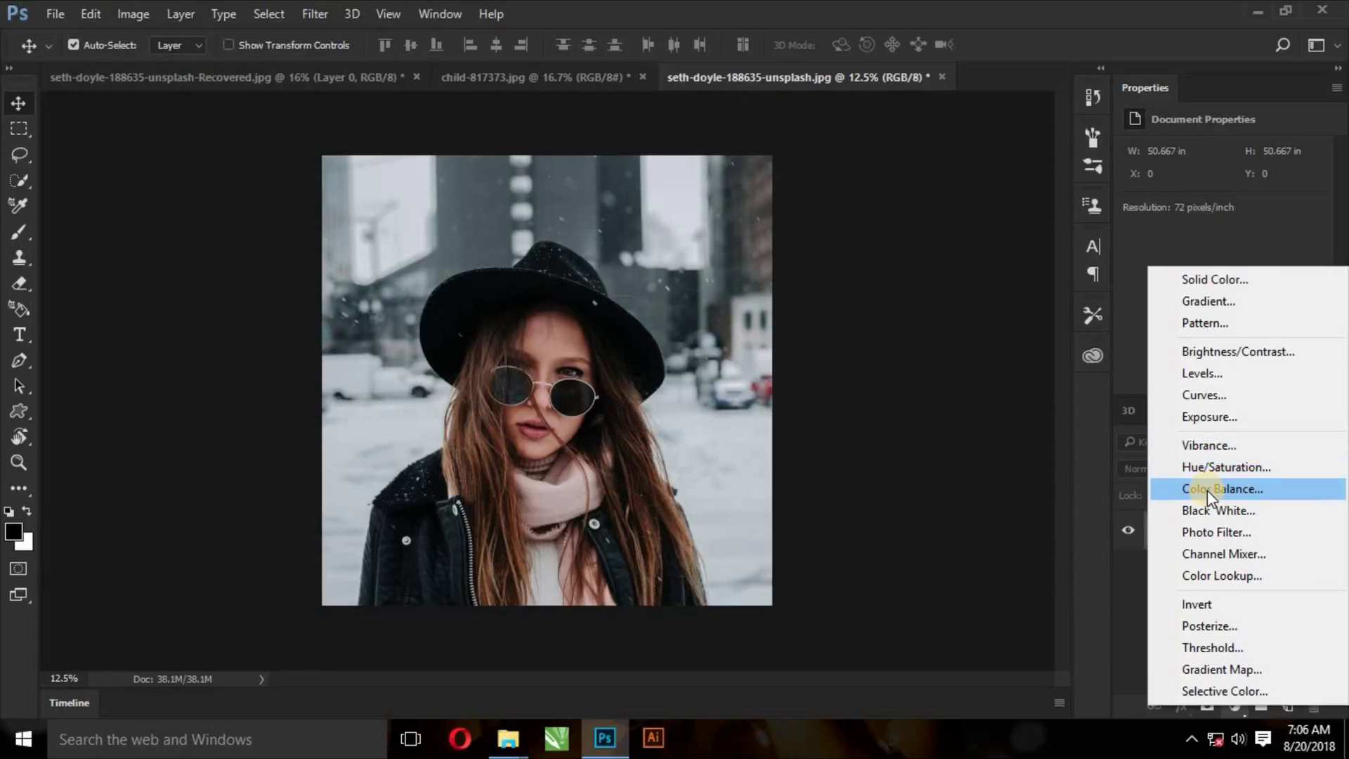
left_click(1220, 672)
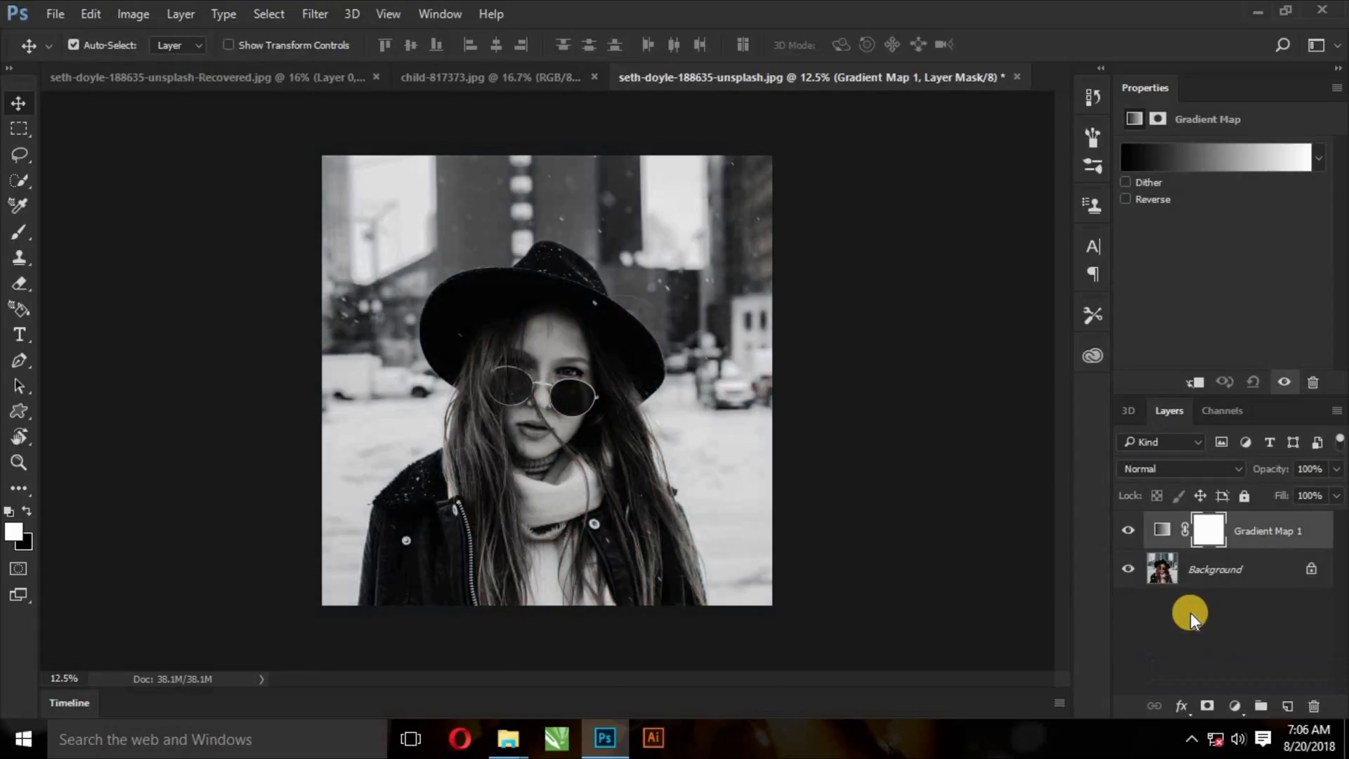
left_click(1210, 159)
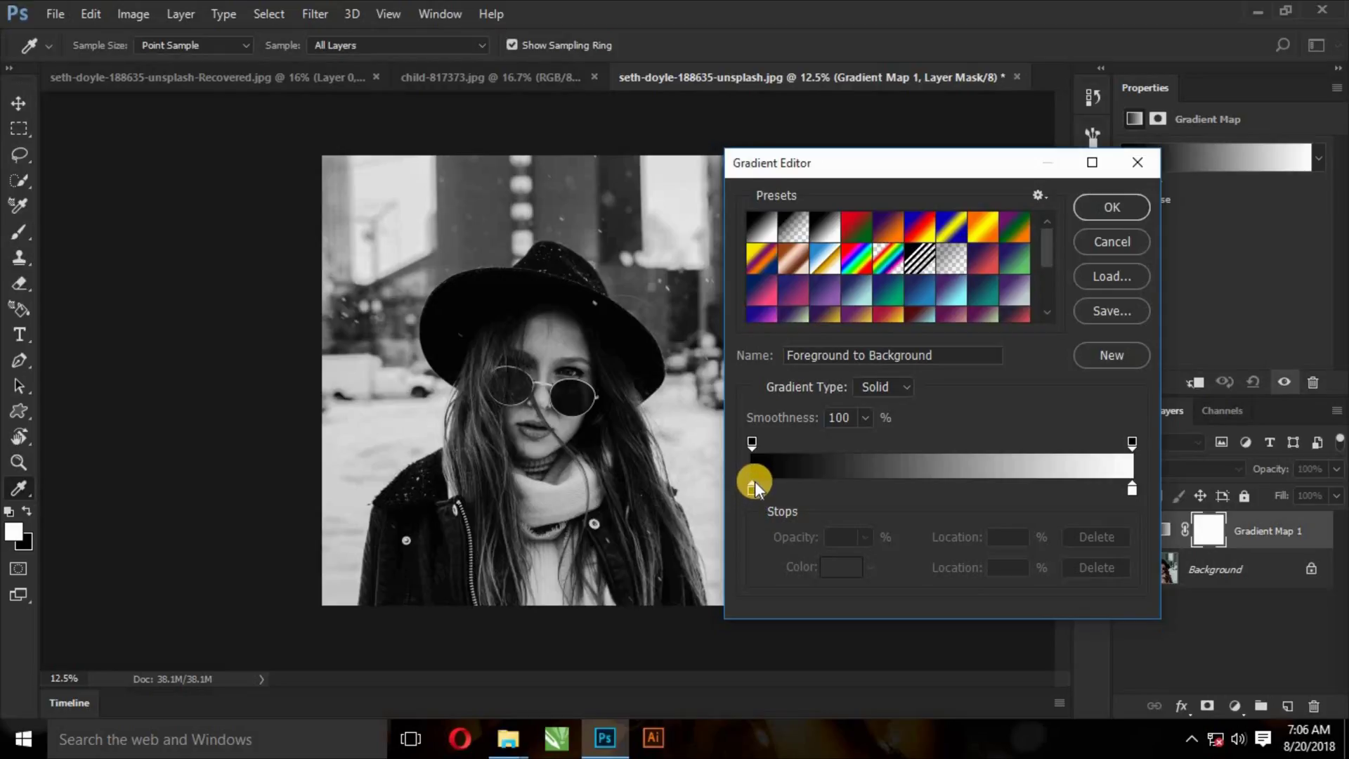
left_click(1088, 211)
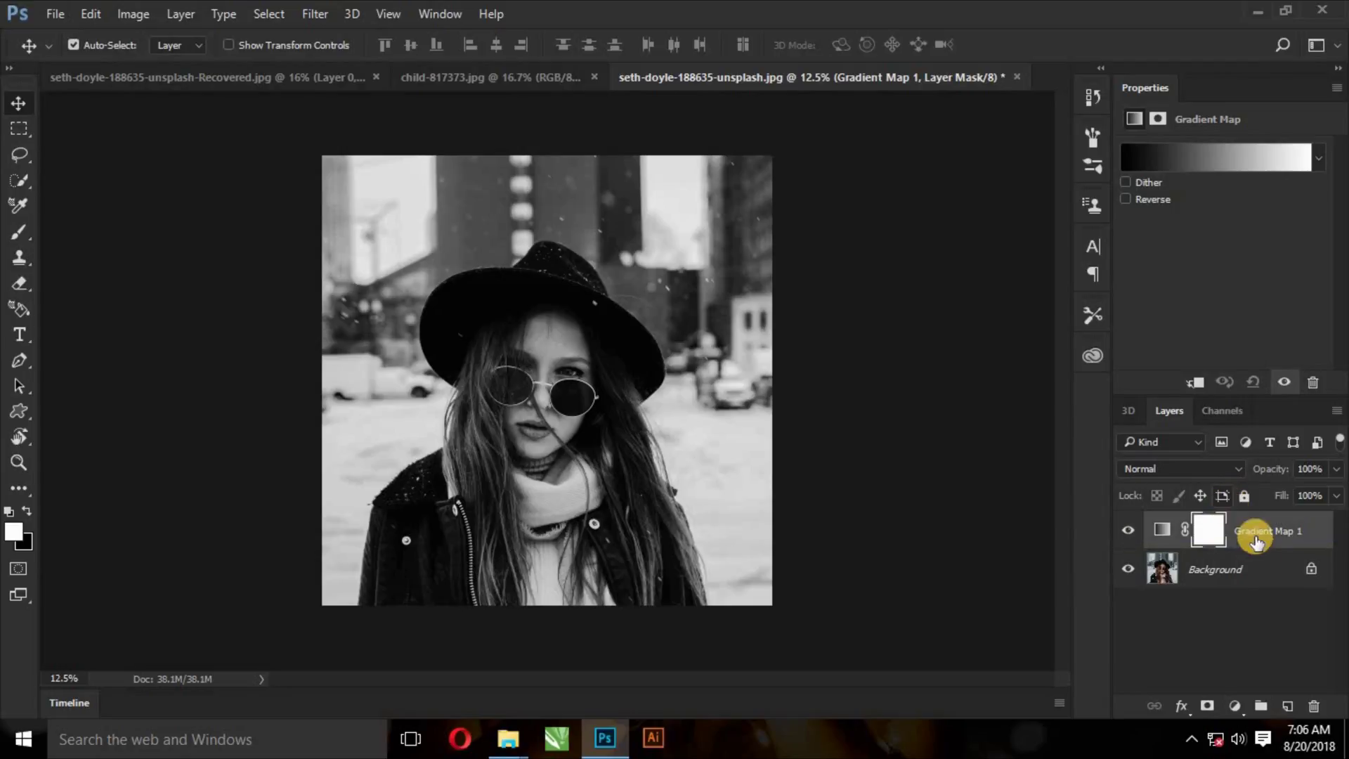
View the finished portrait in the Recovered document for comparison, and delete the Gradient Map layer from the working document.
left_click(234, 79)
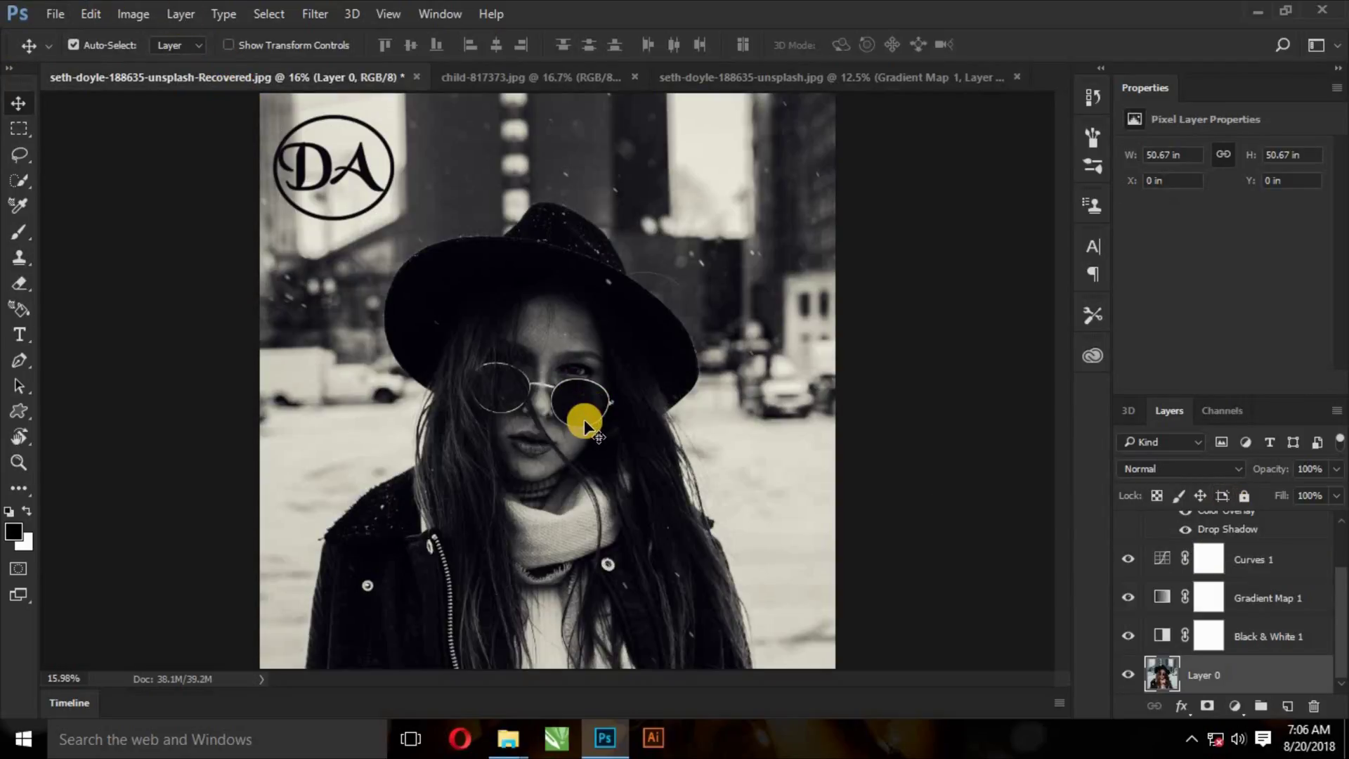
left_click(874, 79)
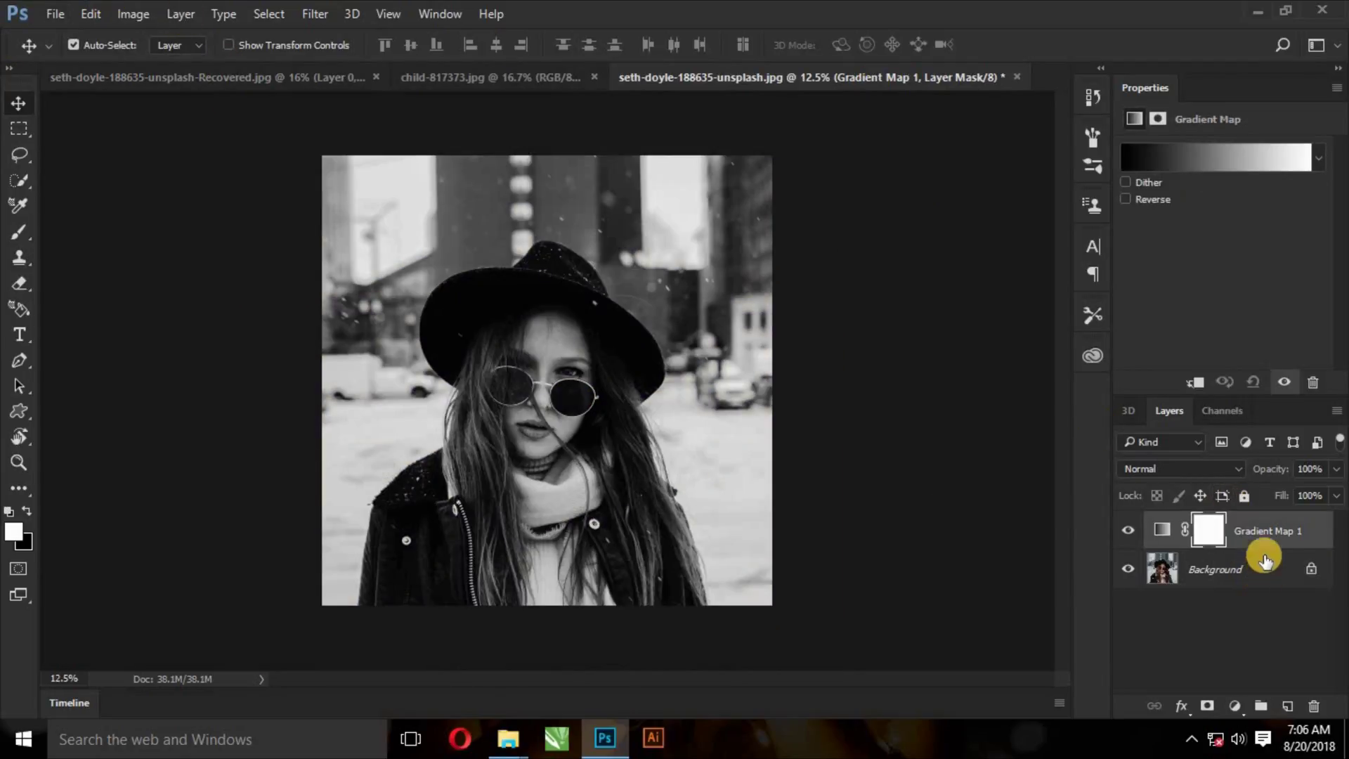
key("Delete")
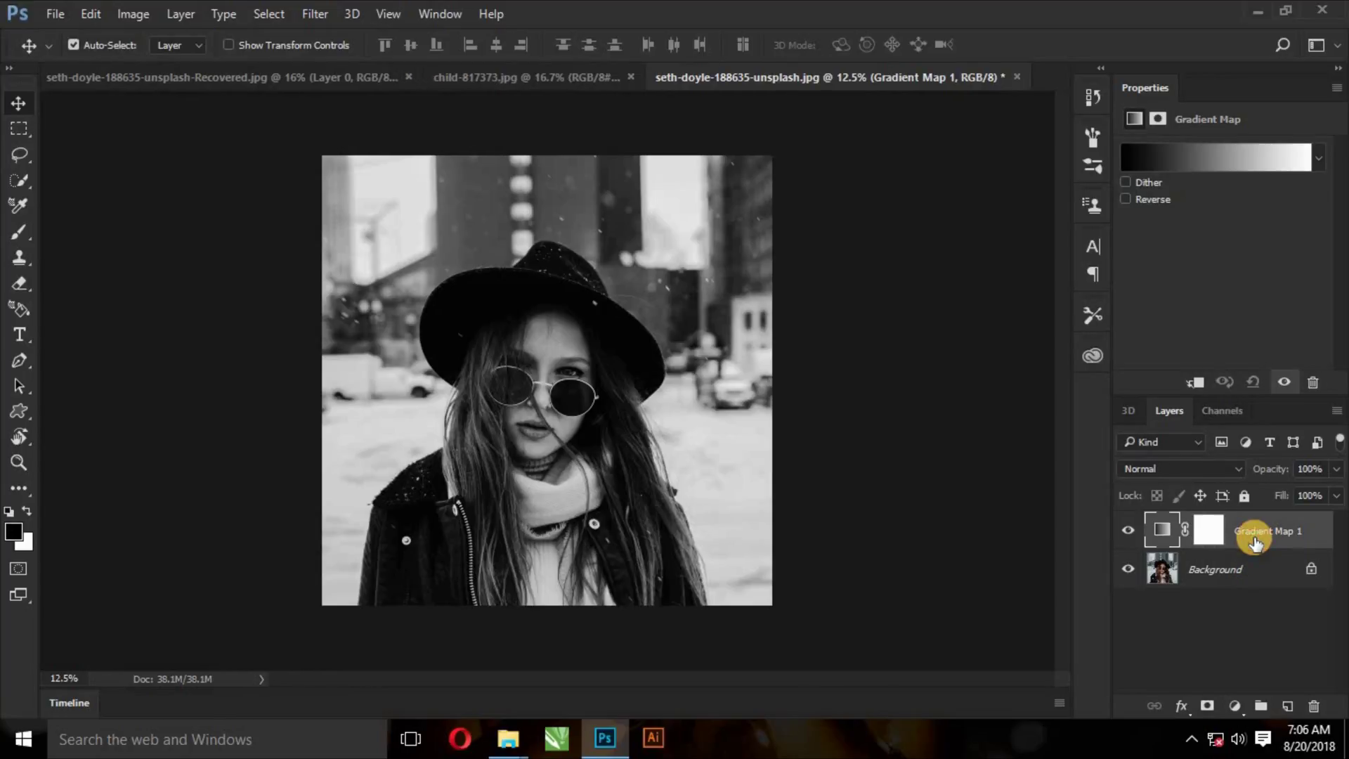
Add a Black & White adjustment layer above the Background and apply the Maximum Black preset.
left_click(1235, 705)
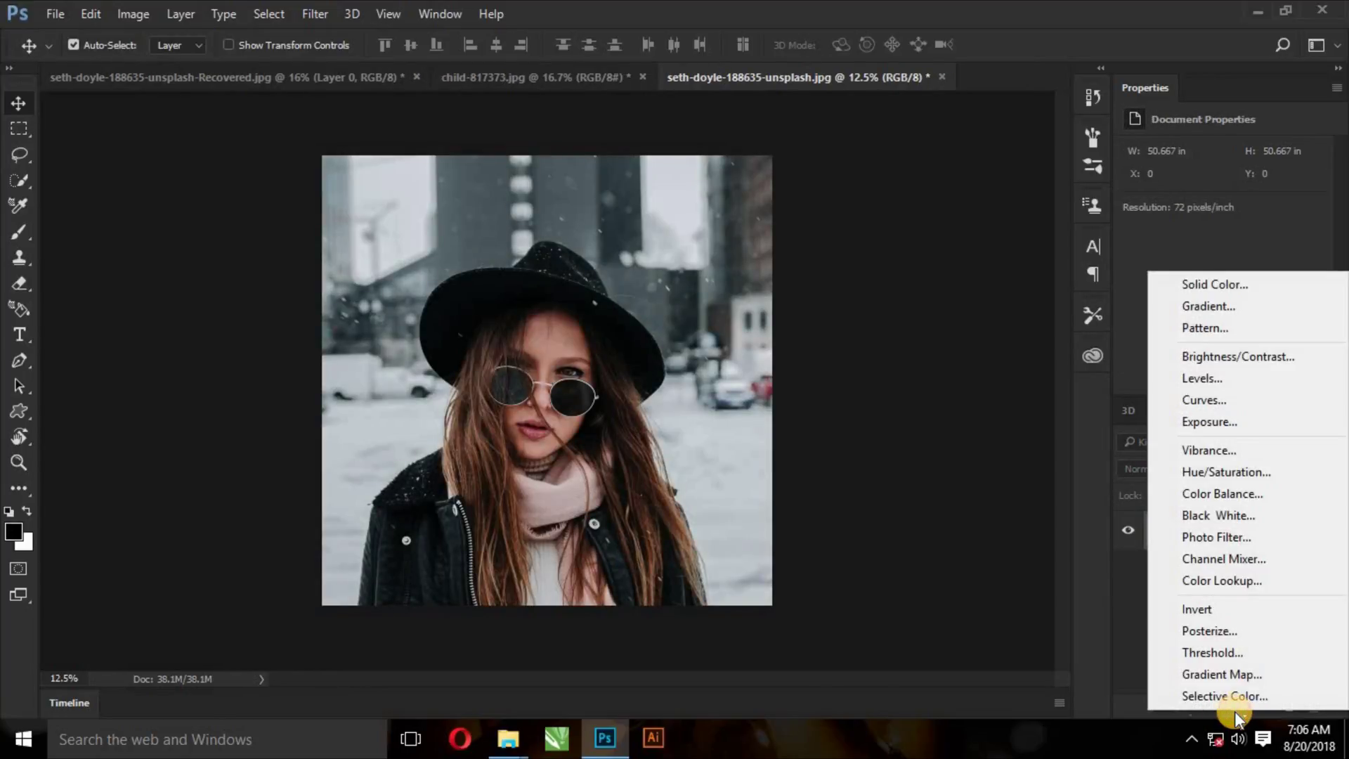
left_click(1243, 518)
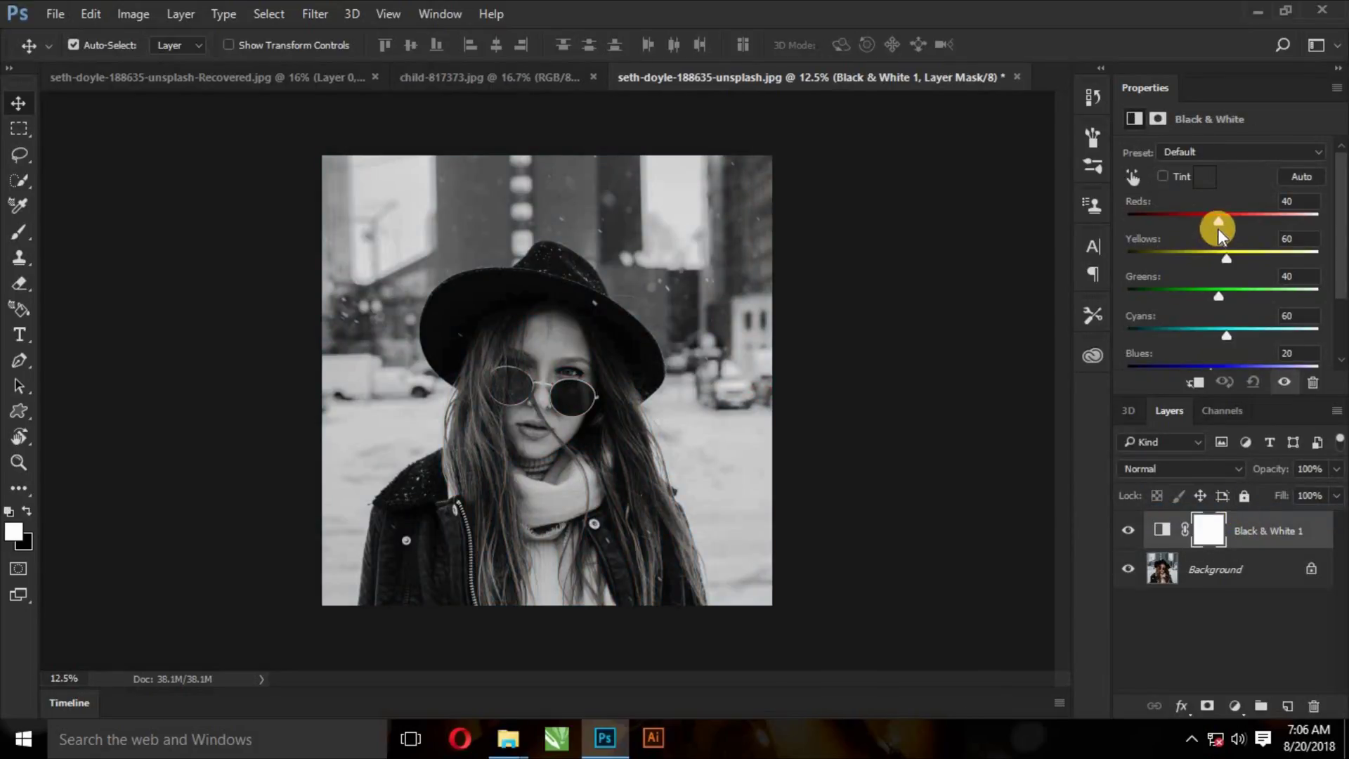
left_click(1215, 146)
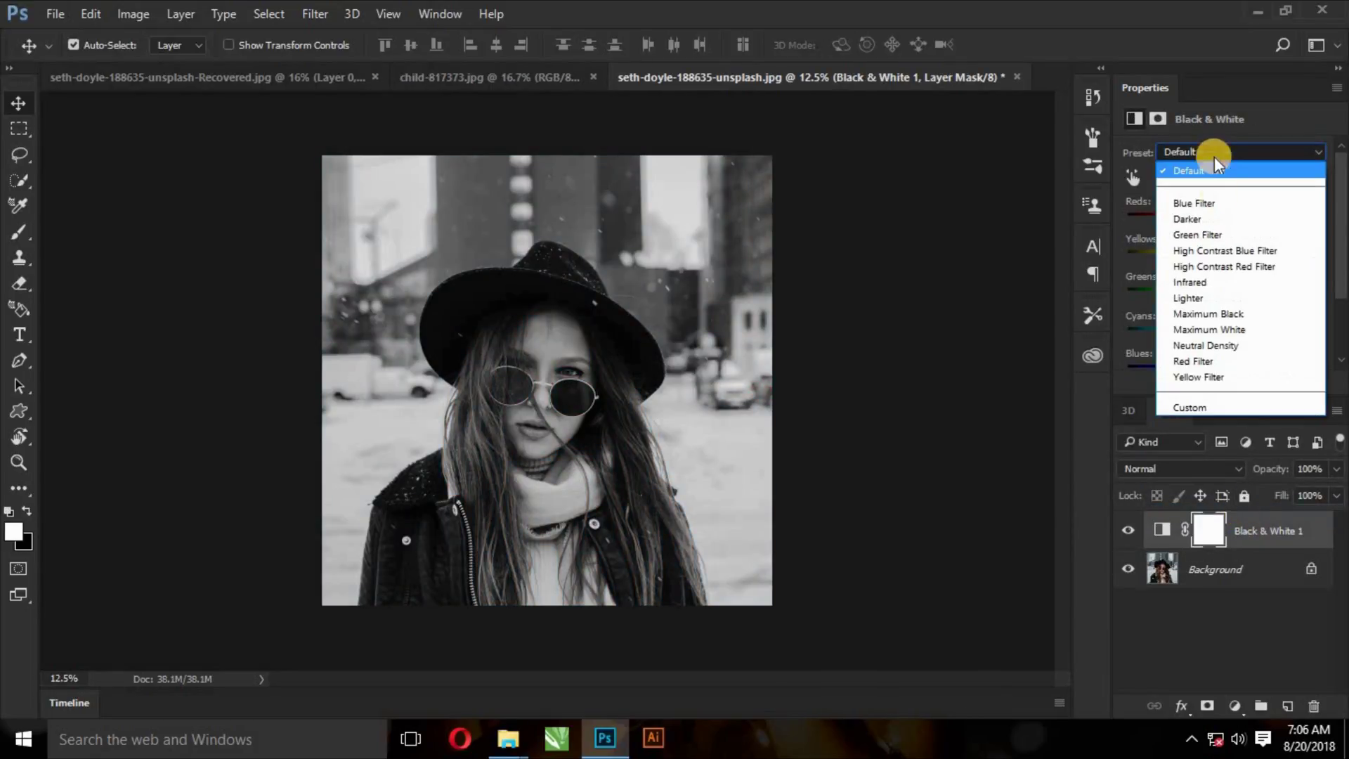
left_click(1225, 314)
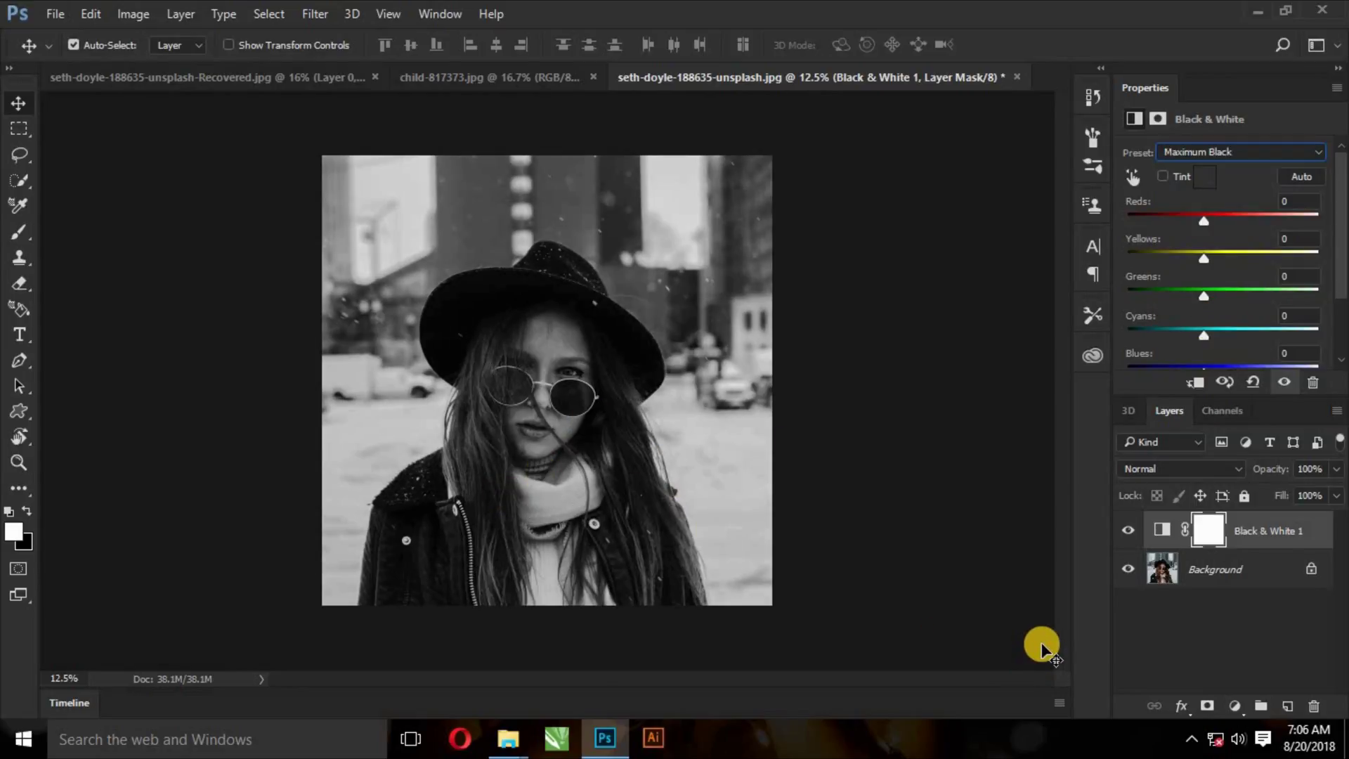
Add a Gradient Map adjustment layer, try it below the Black & White layer, and return it to the top of the stack.
left_click(1238, 707)
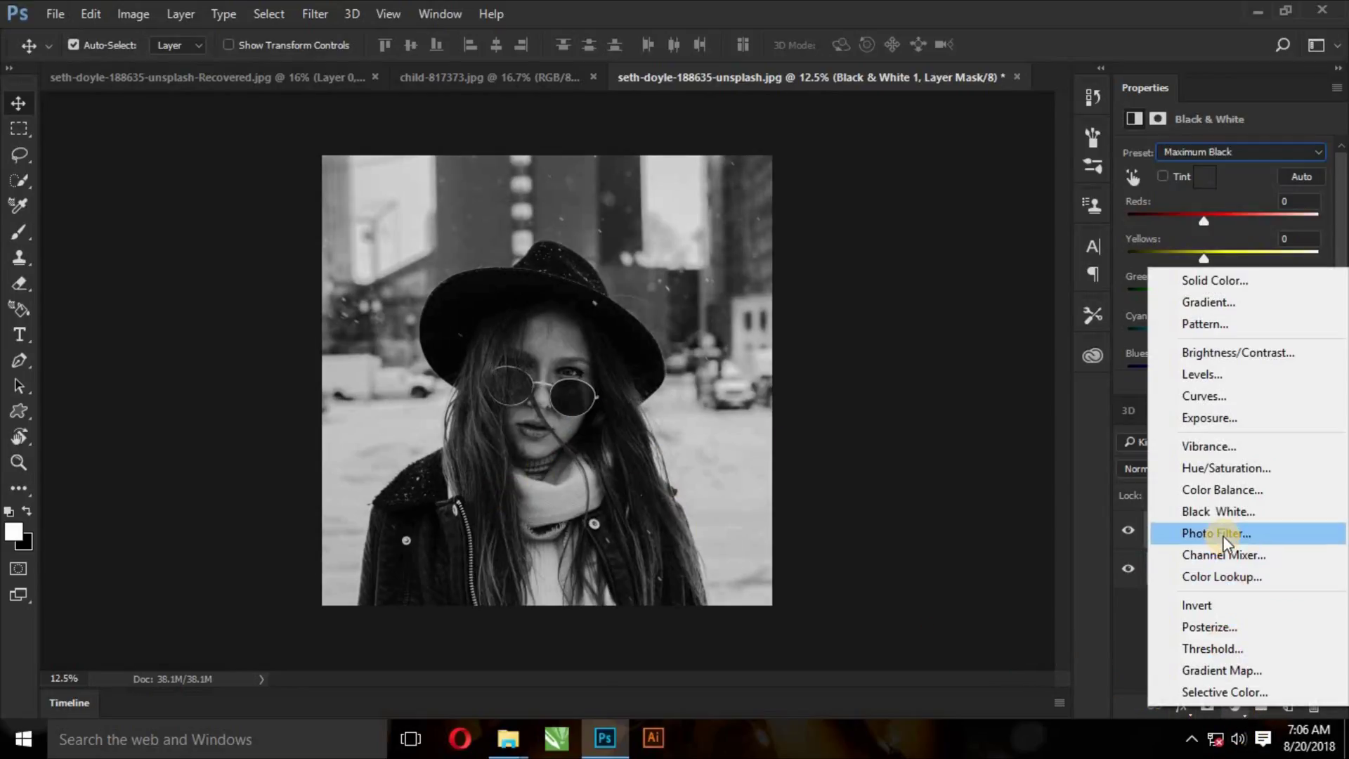
left_click(1215, 668)
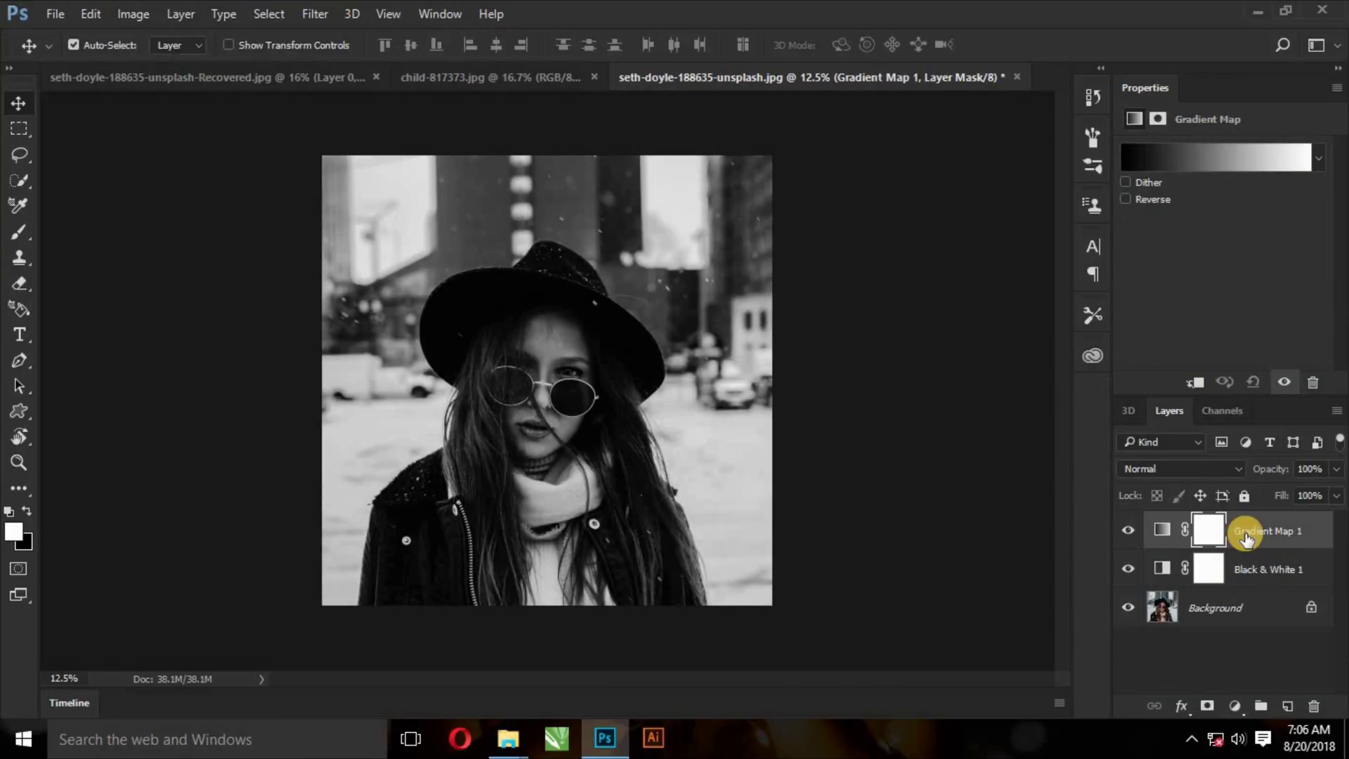
left_click_drag(1248, 539, 1250, 570)
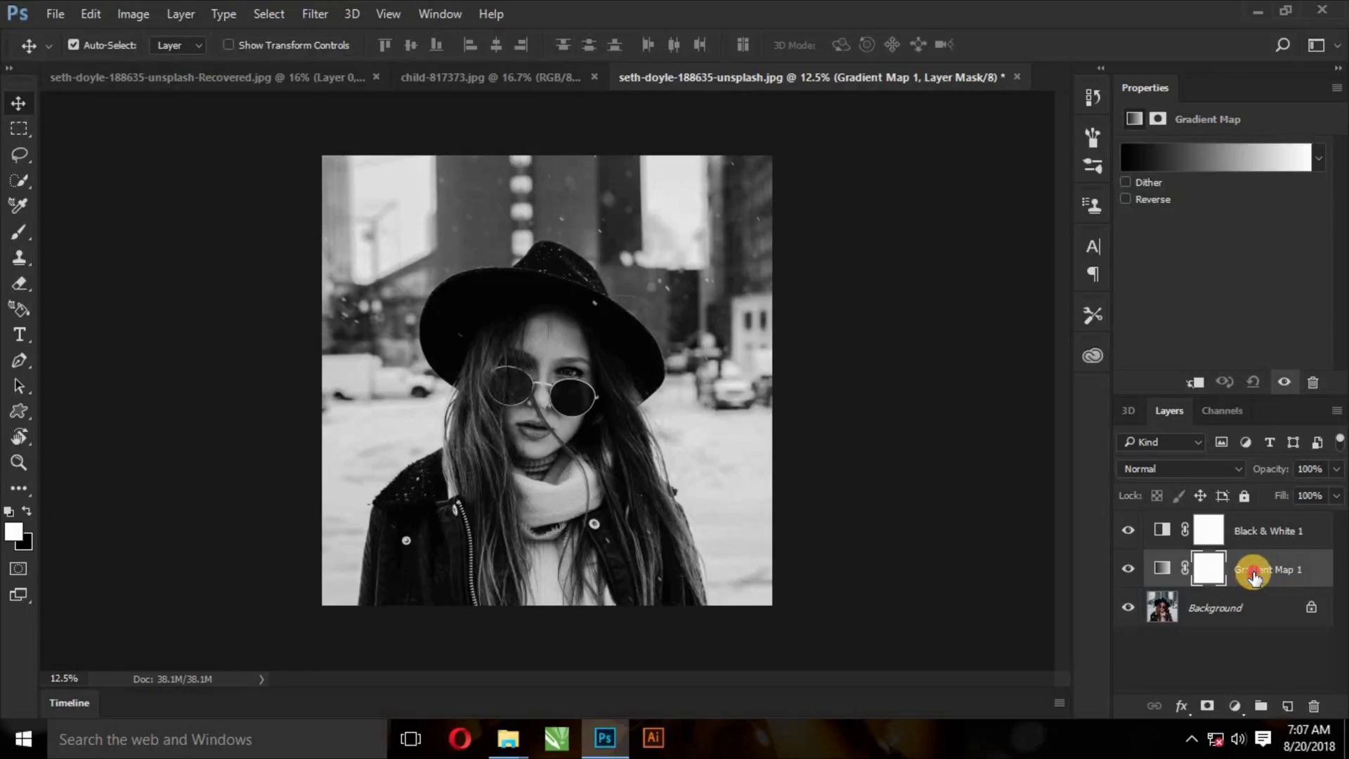
left_click_drag(1255, 581, 1261, 535)
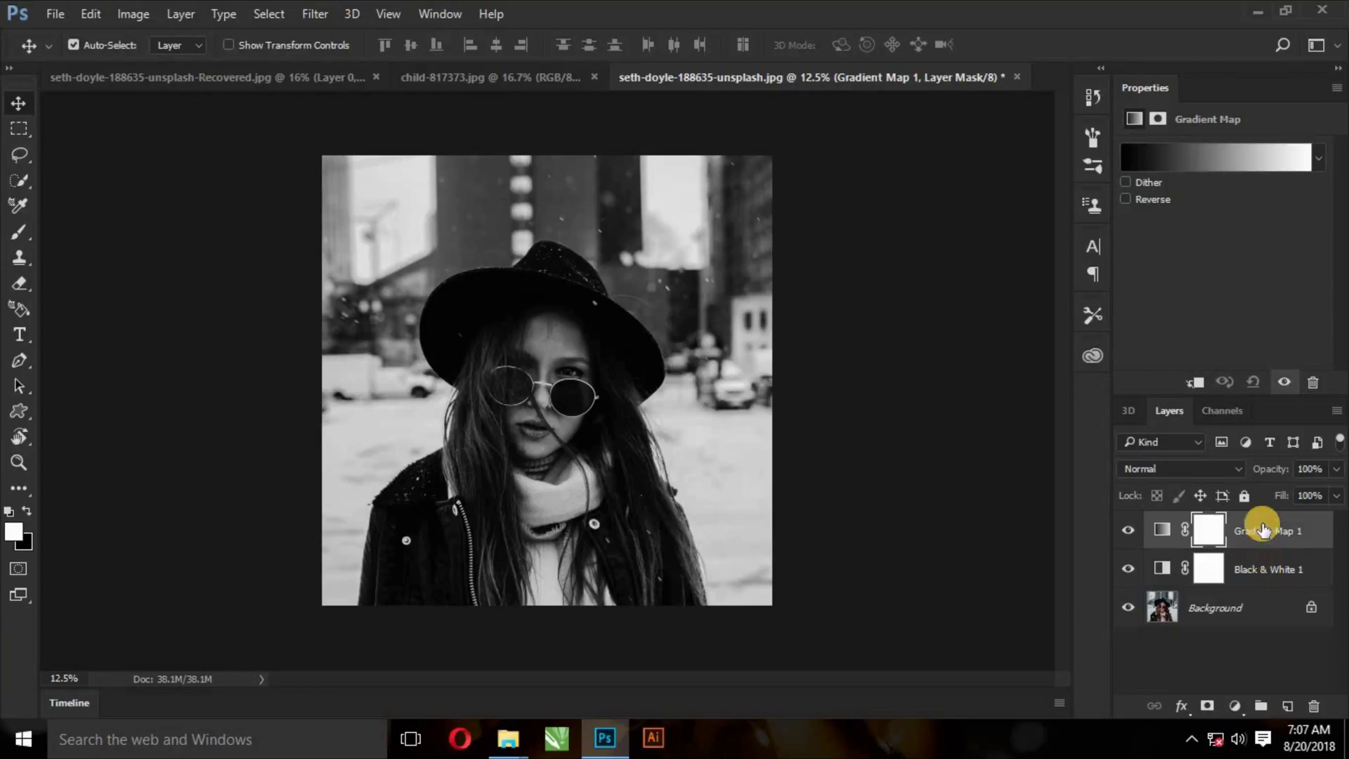
Set the dark colour stop of the Gradient Map's gradient to the near-black blue 01000a.
left_click(1141, 158)
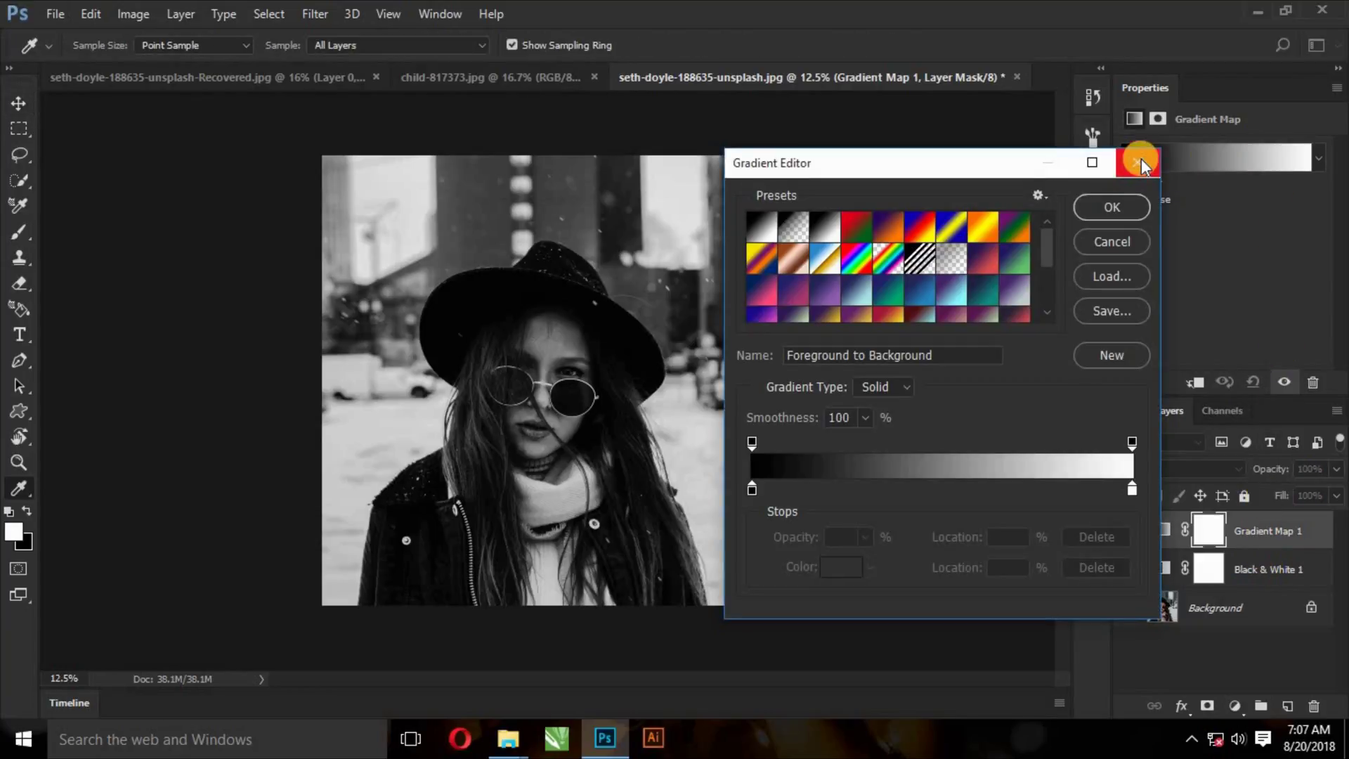
left_click(749, 490)
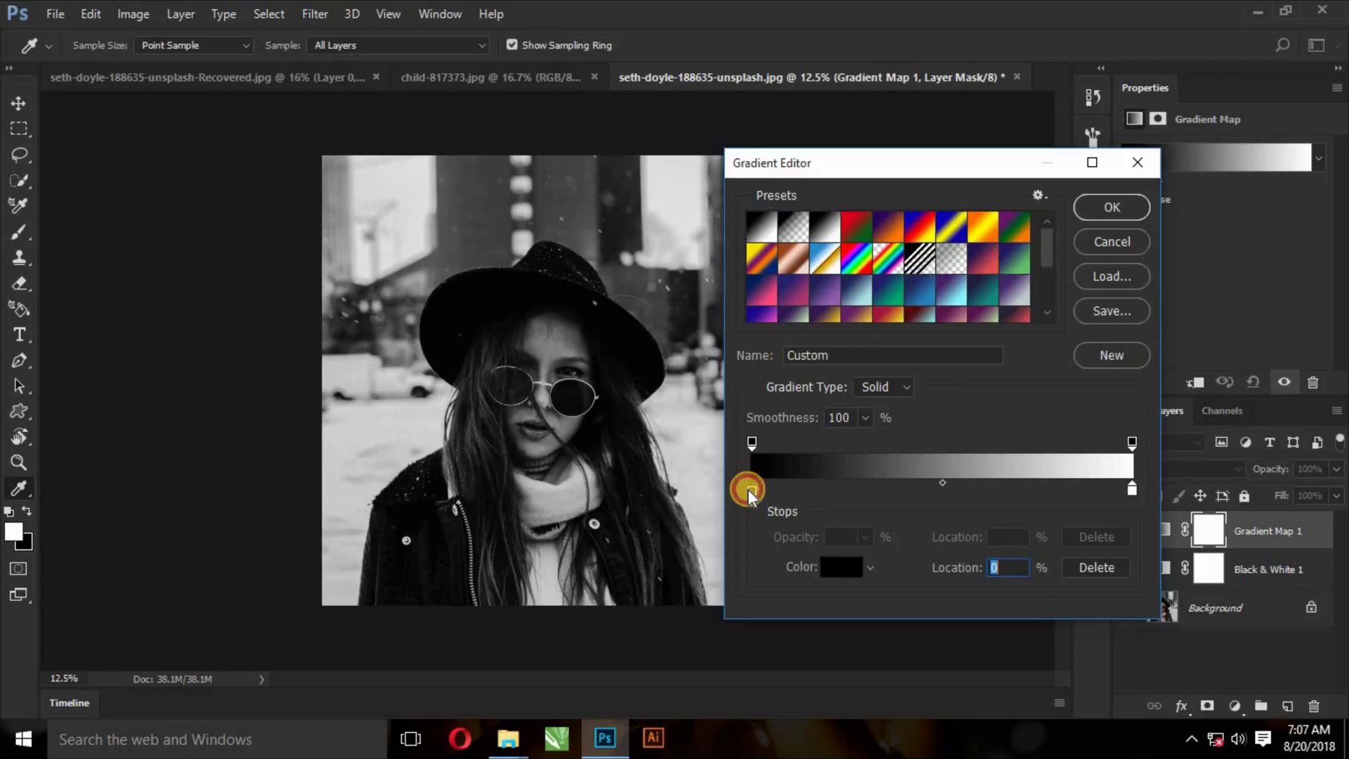
left_click(841, 575)
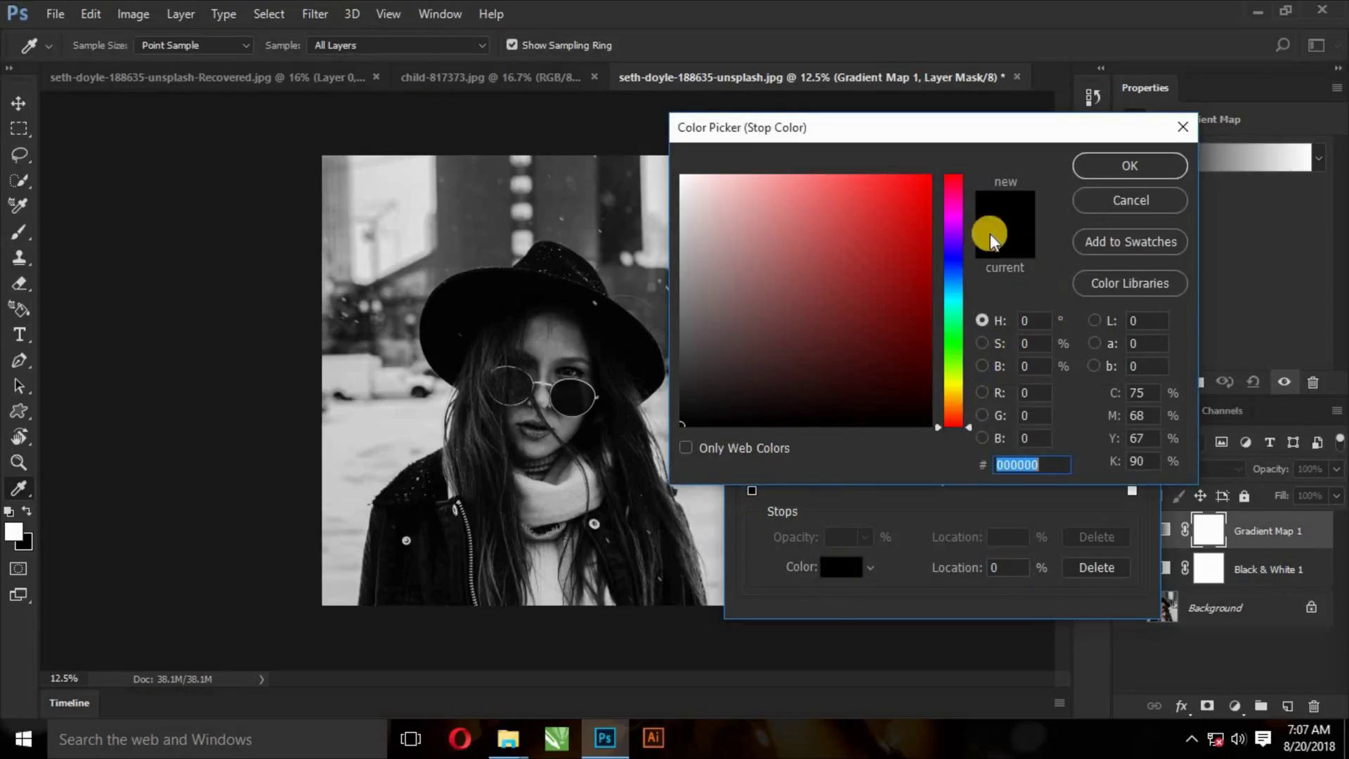
mouse_move(954, 242)
left_mouse_down()
mouse_move(953, 312)
mouse_move(953, 259)
left_mouse_up()
left_click_drag(902, 397, 927, 417)
left_click(1087, 162)
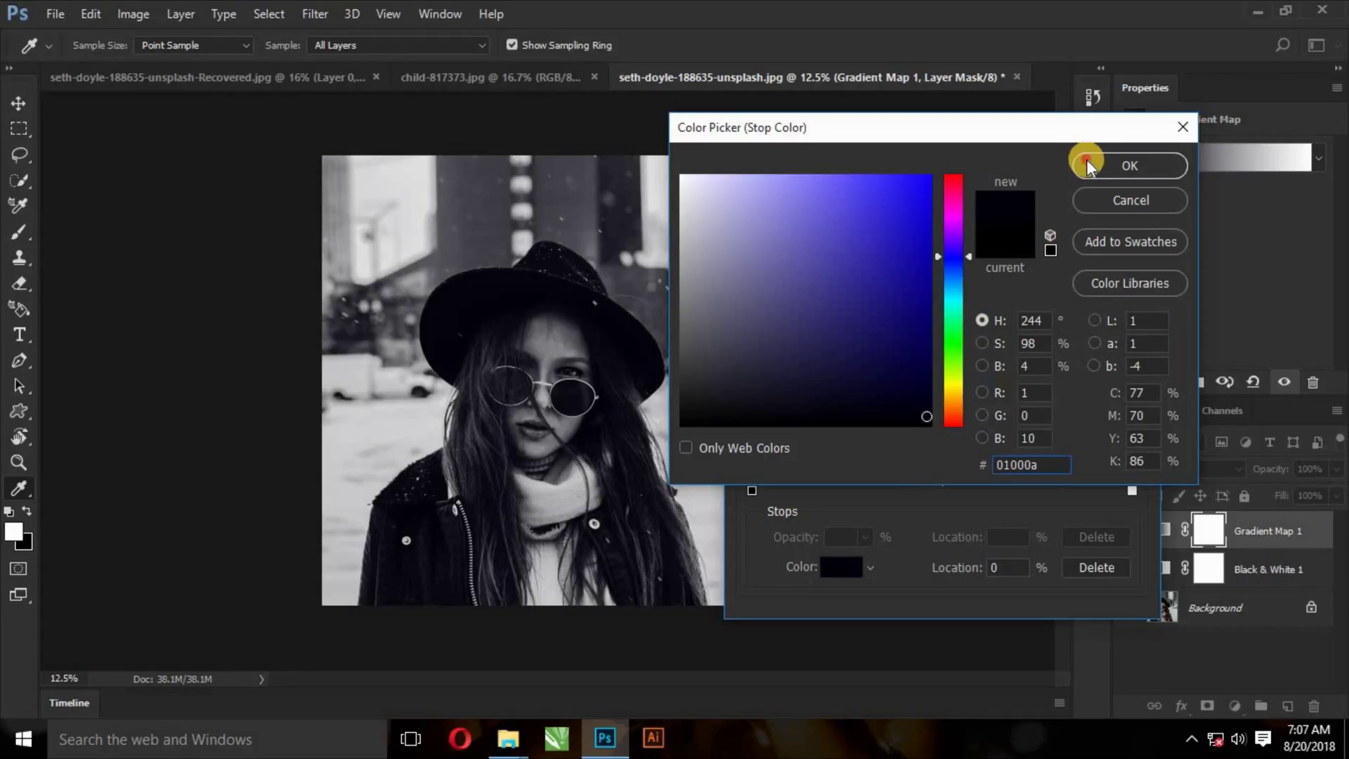
Set the gradient's light colour stop to a pale cream of about fff7e0 with hue 44, and apply the gradient.
left_click(1134, 471)
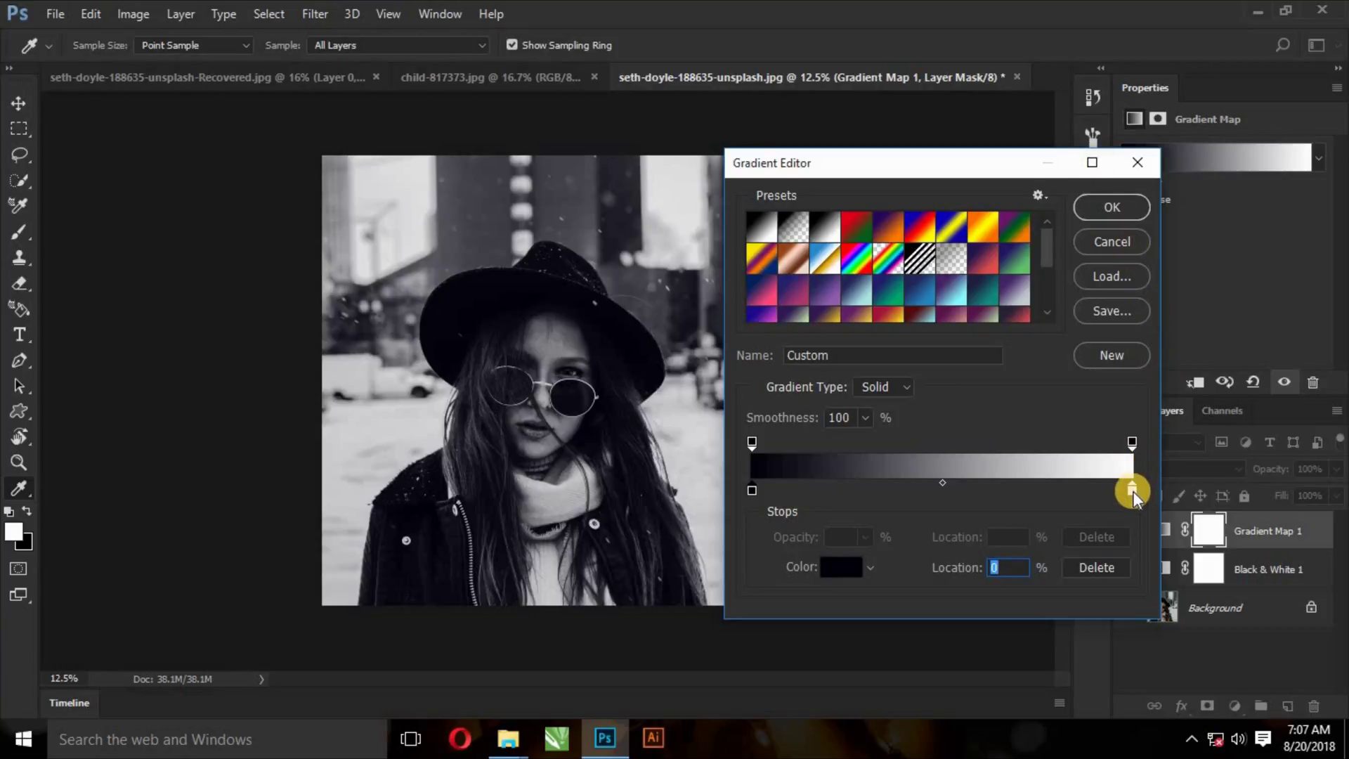
left_click(1132, 491)
left_click(843, 566)
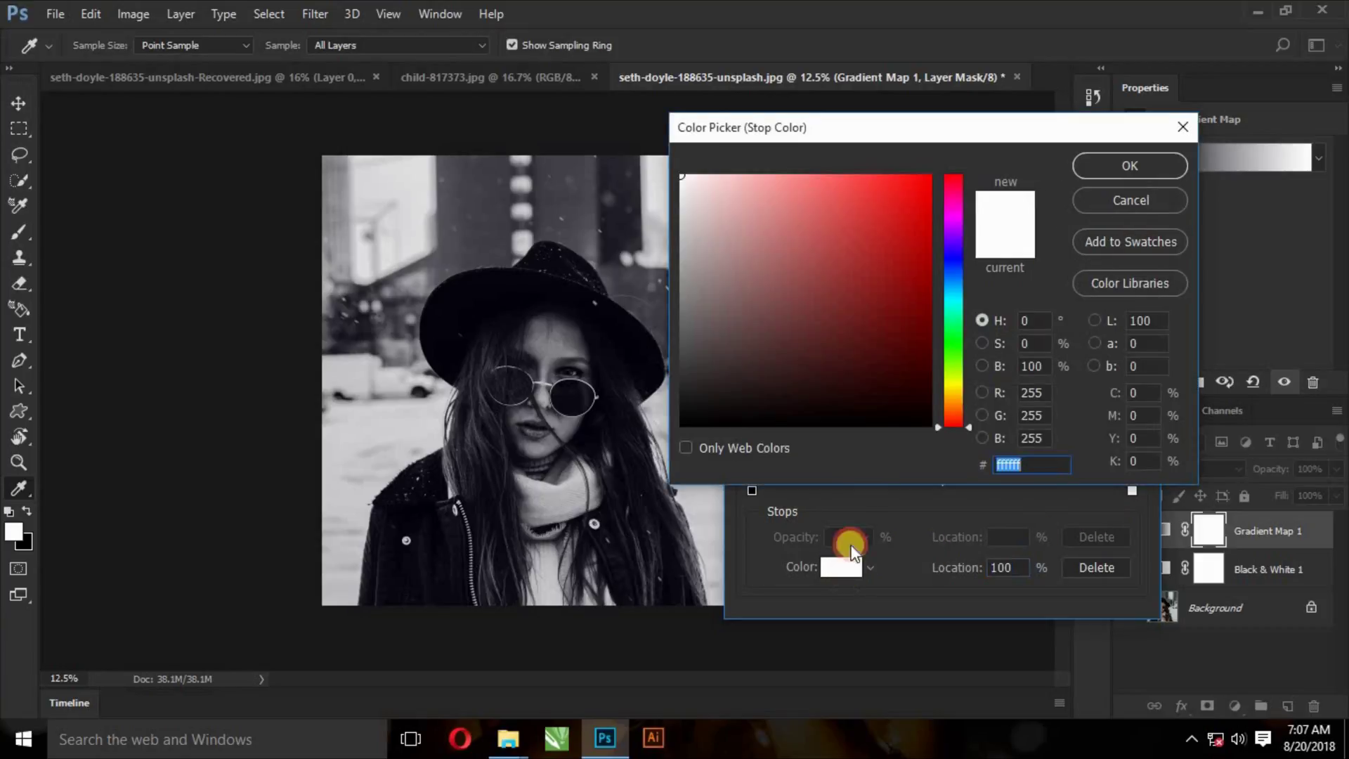
left_click_drag(952, 378, 959, 396)
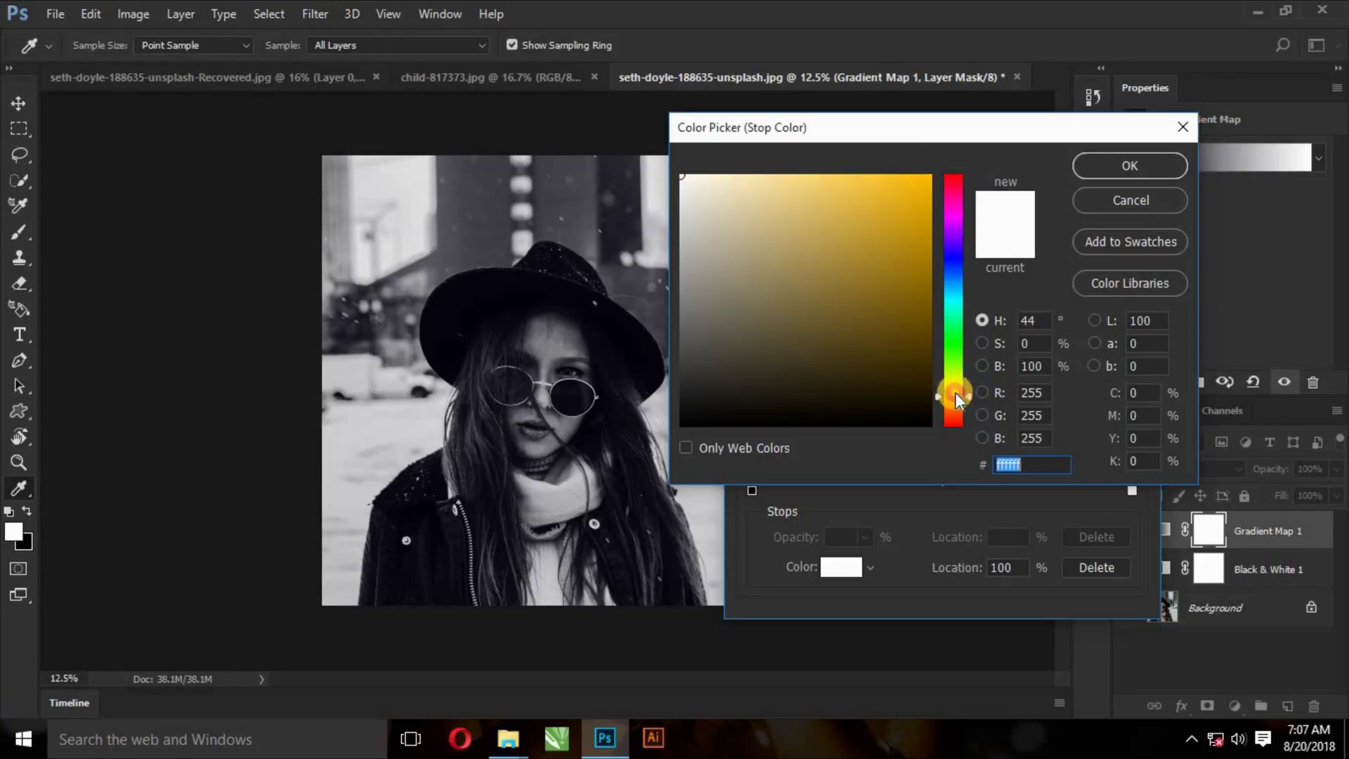
left_click(691, 180)
left_click_drag(692, 180, 710, 175)
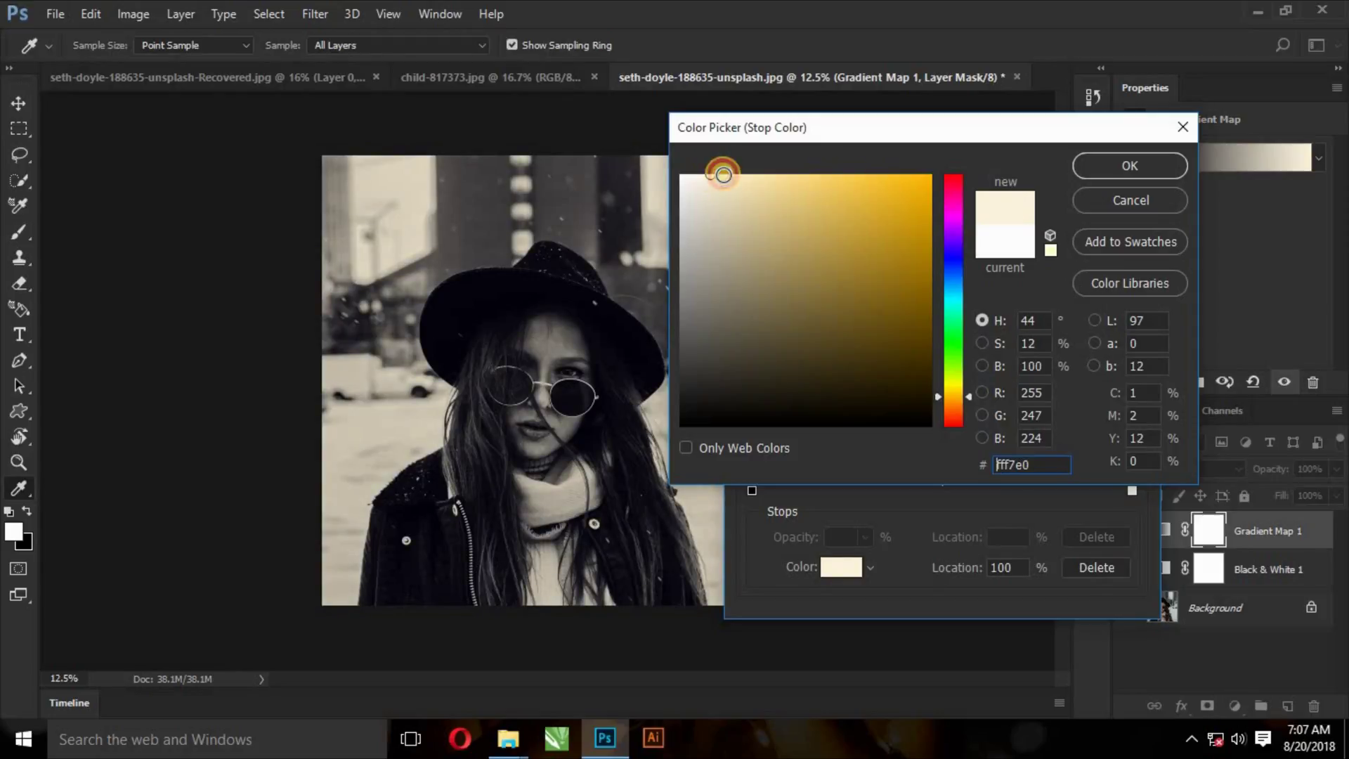
left_click(1088, 163)
left_click(1090, 204)
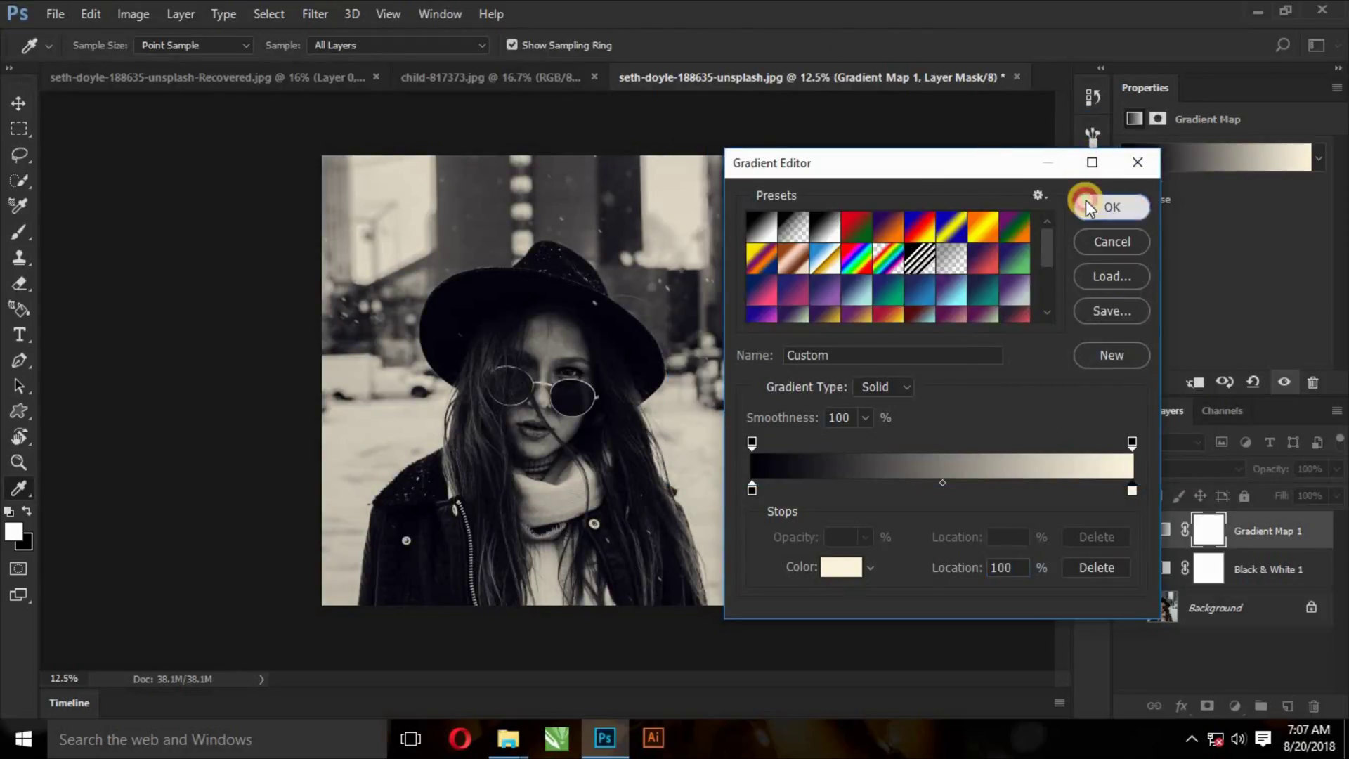
Try the Overlay blend mode on the Gradient Map layer, and set the layer to Soft Light instead.
left_click(1233, 470)
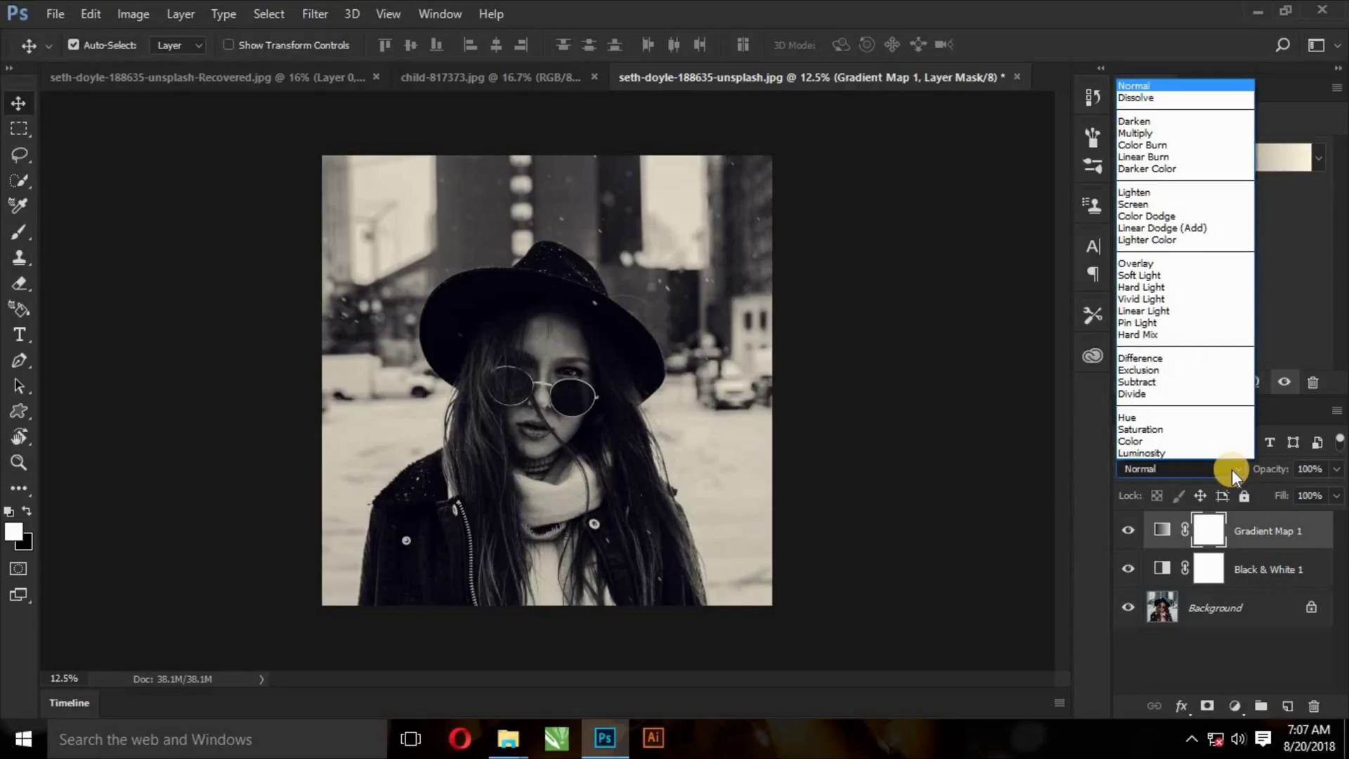
left_click(1169, 265)
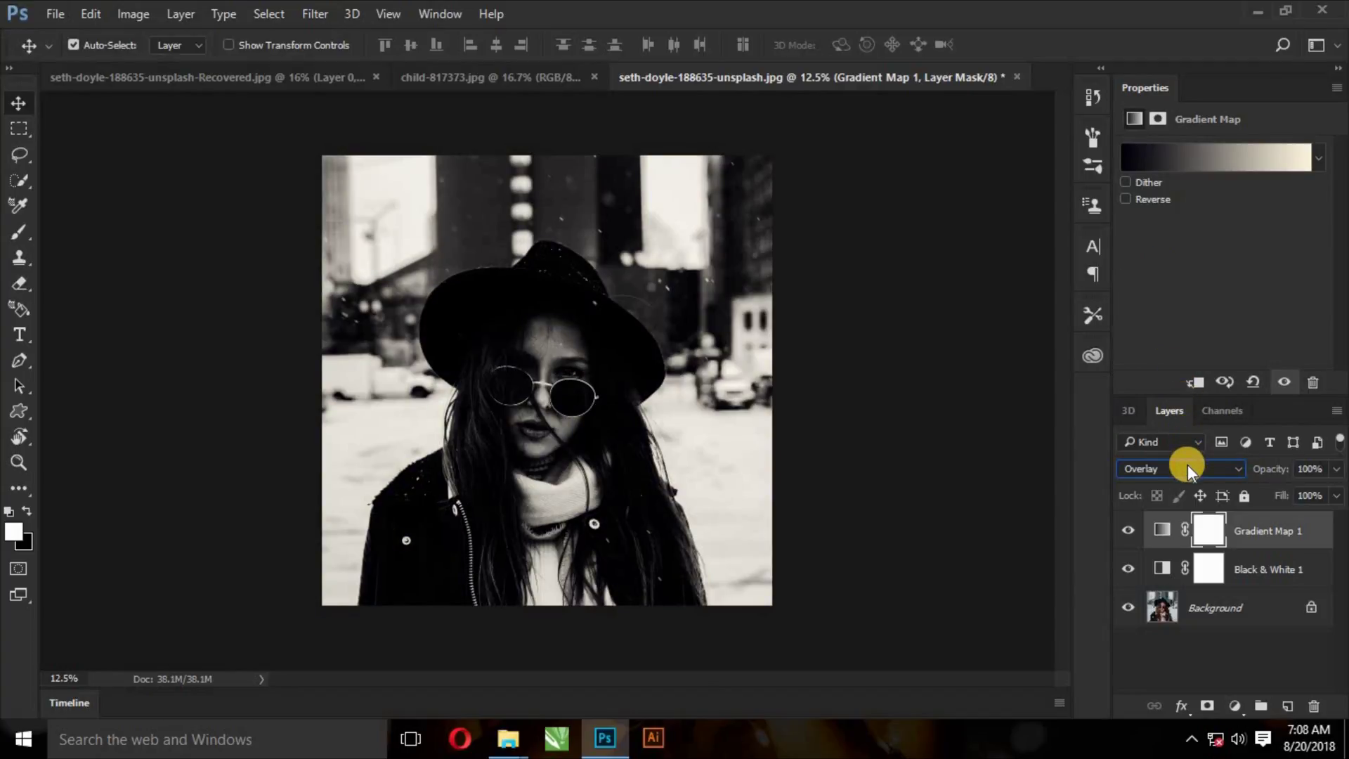
left_click(1183, 467)
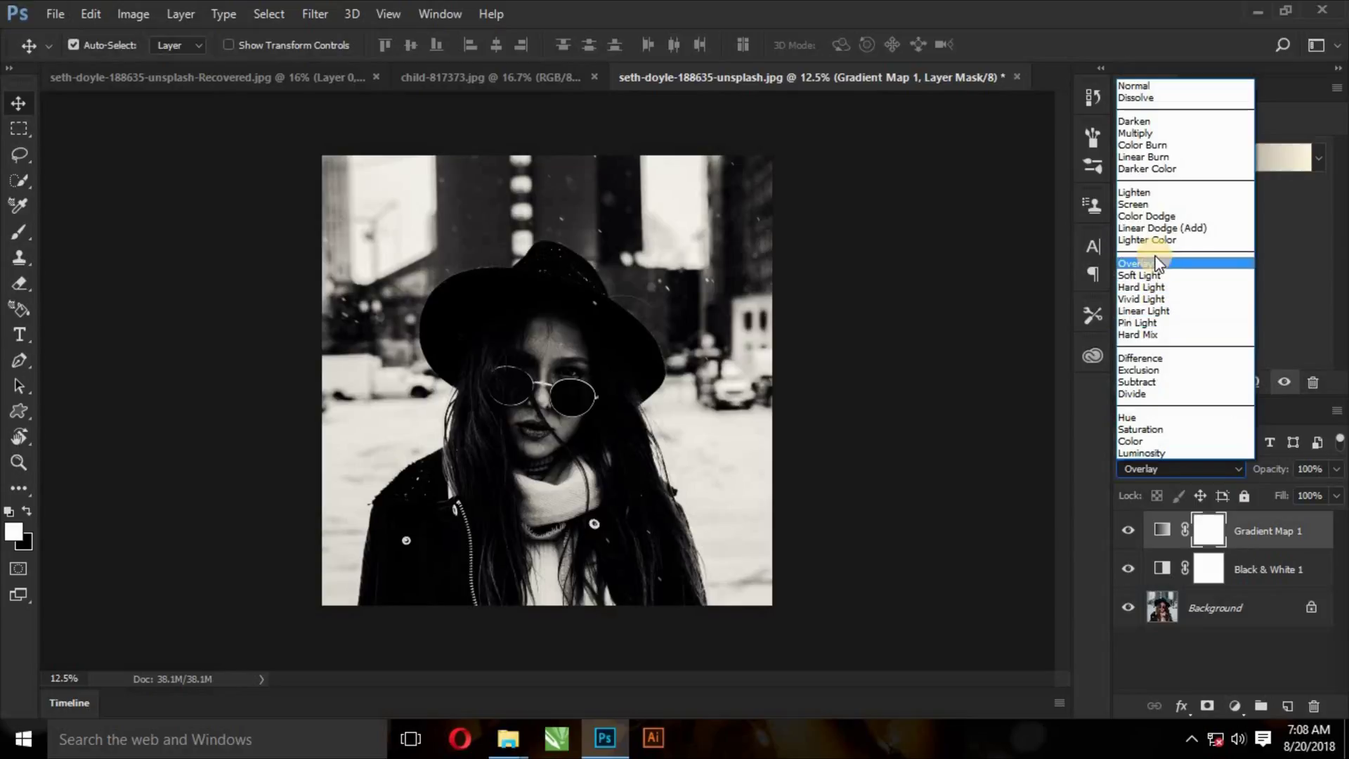
left_click(1150, 272)
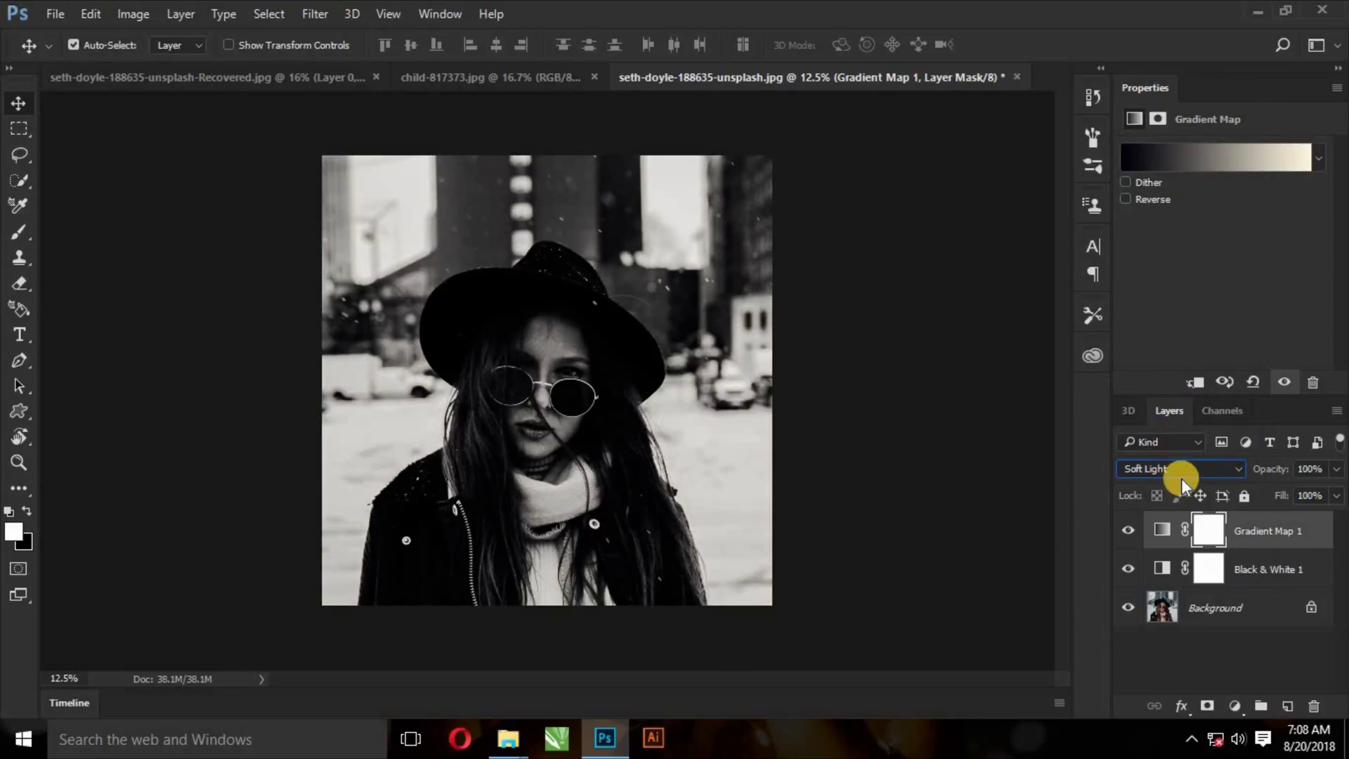
Toggle the visibility of the Gradient Map and Black & White layers to compare the portrait with and without each adjustment.
left_click(1127, 532)
left_click(1126, 532)
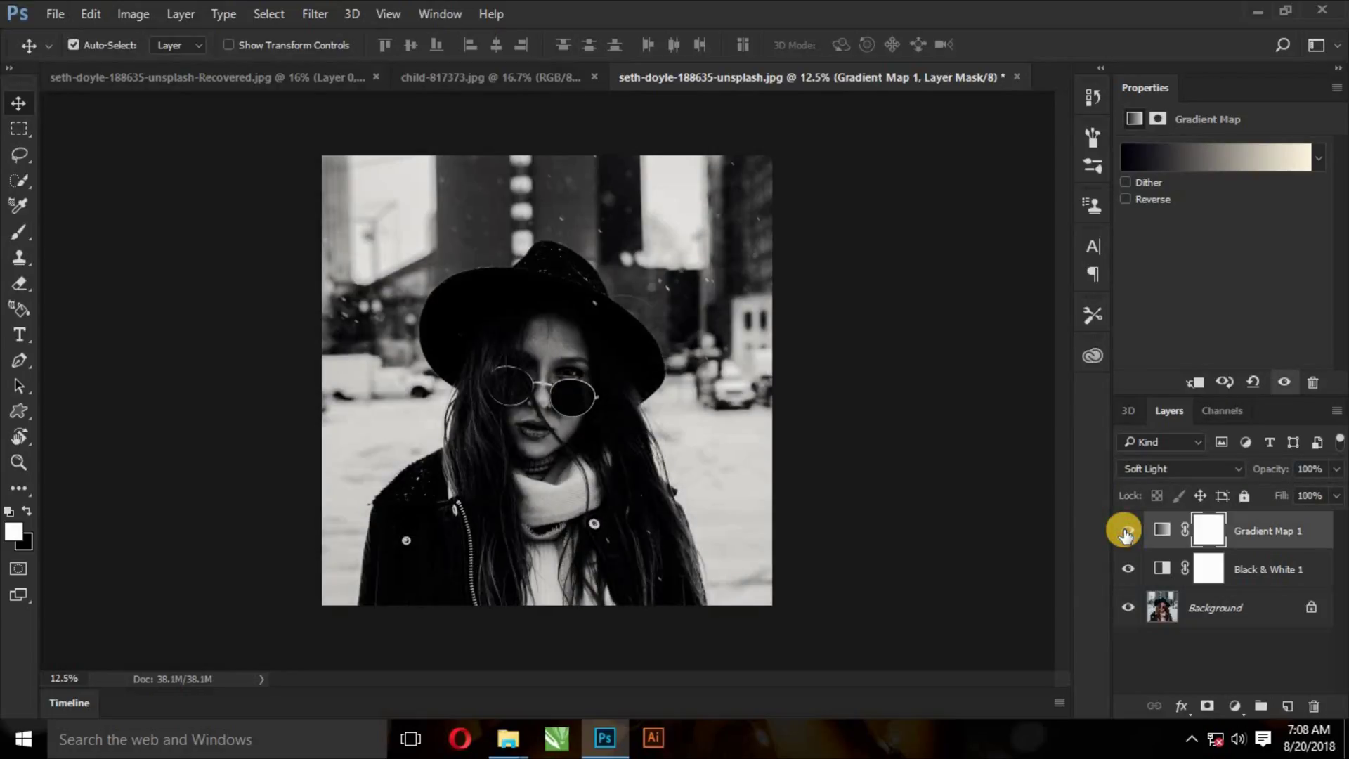
left_click(1126, 532)
left_click(1126, 532)
left_click(1126, 532)
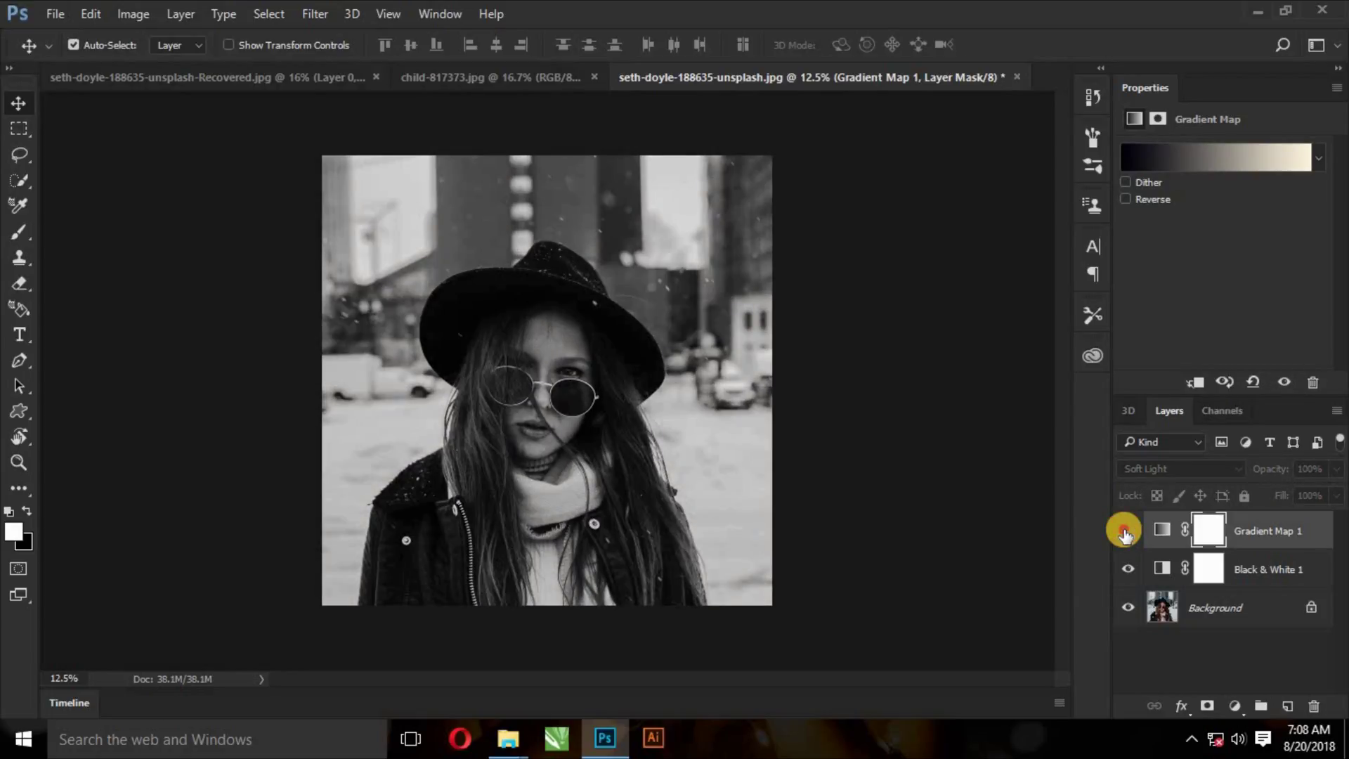
left_click(1125, 532)
left_click(1128, 570)
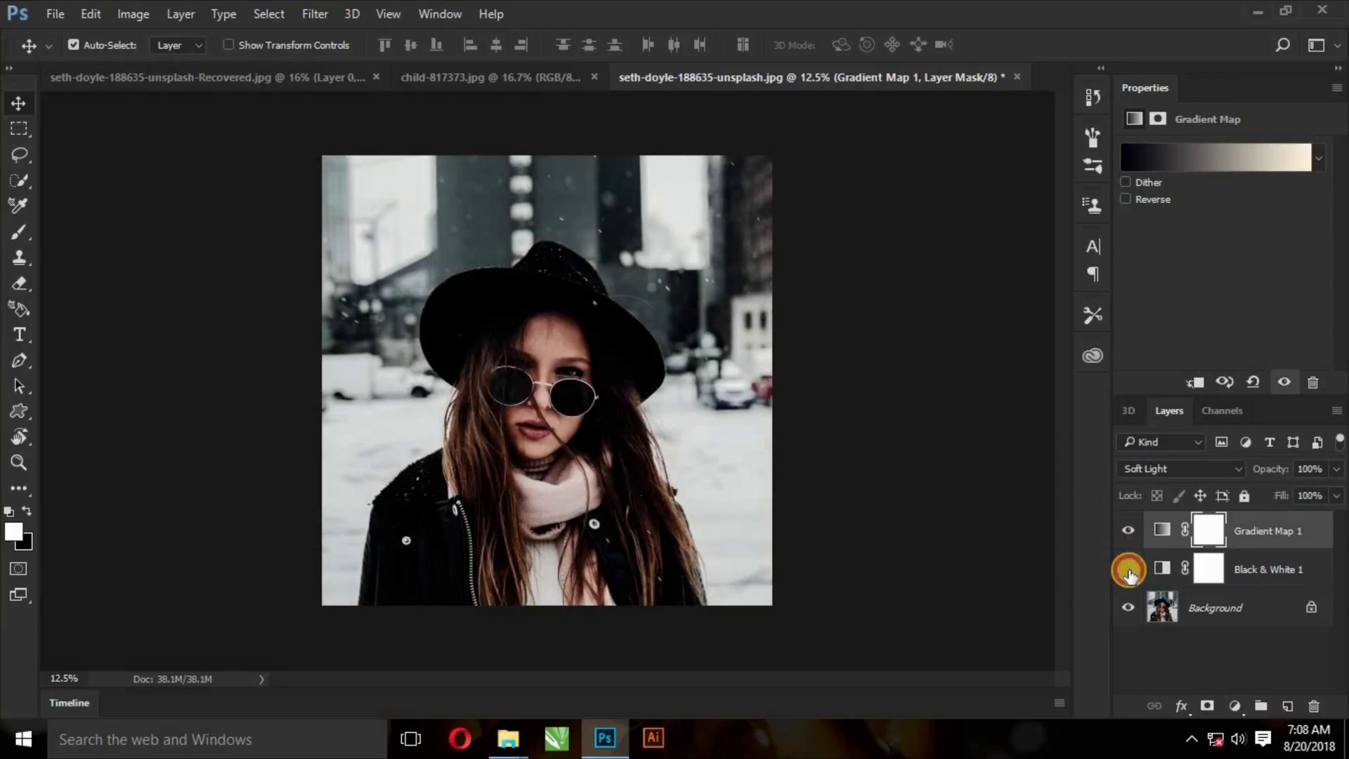
left_click(1128, 569)
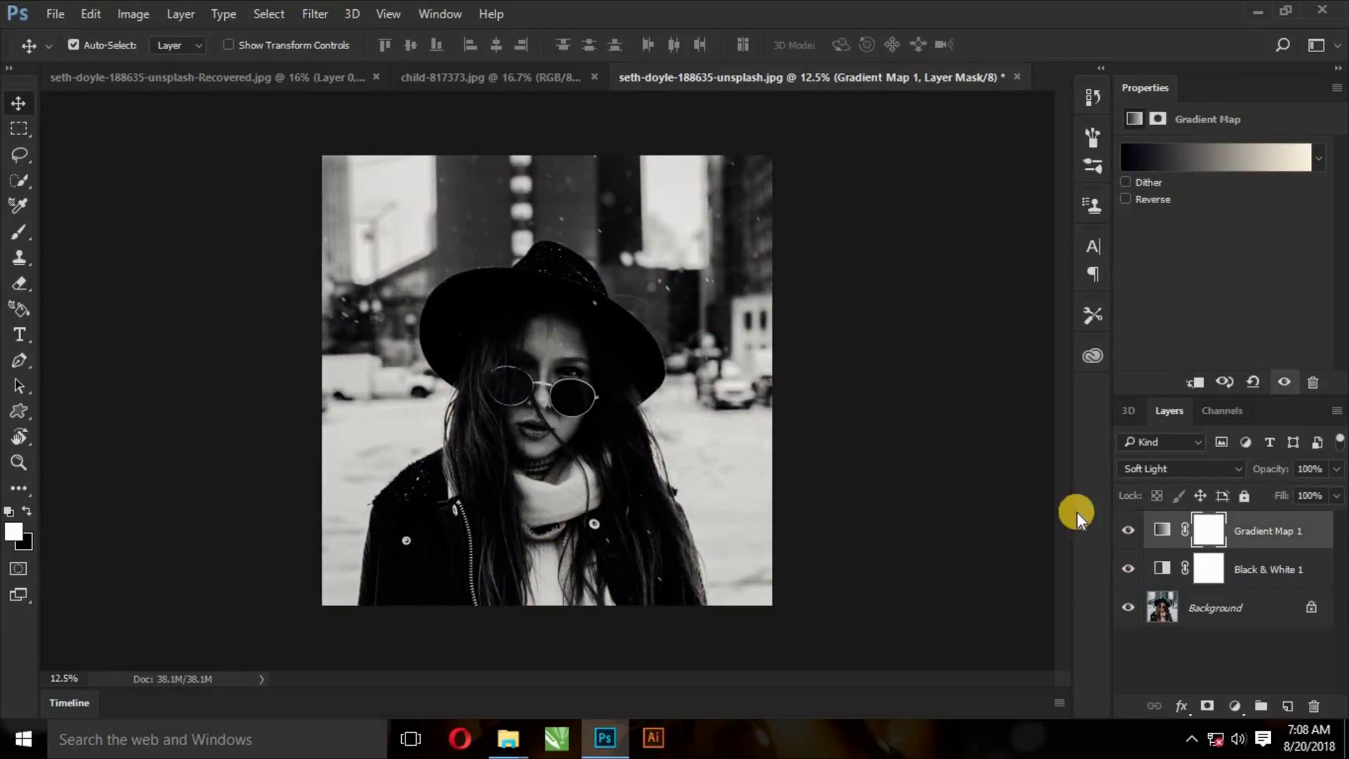